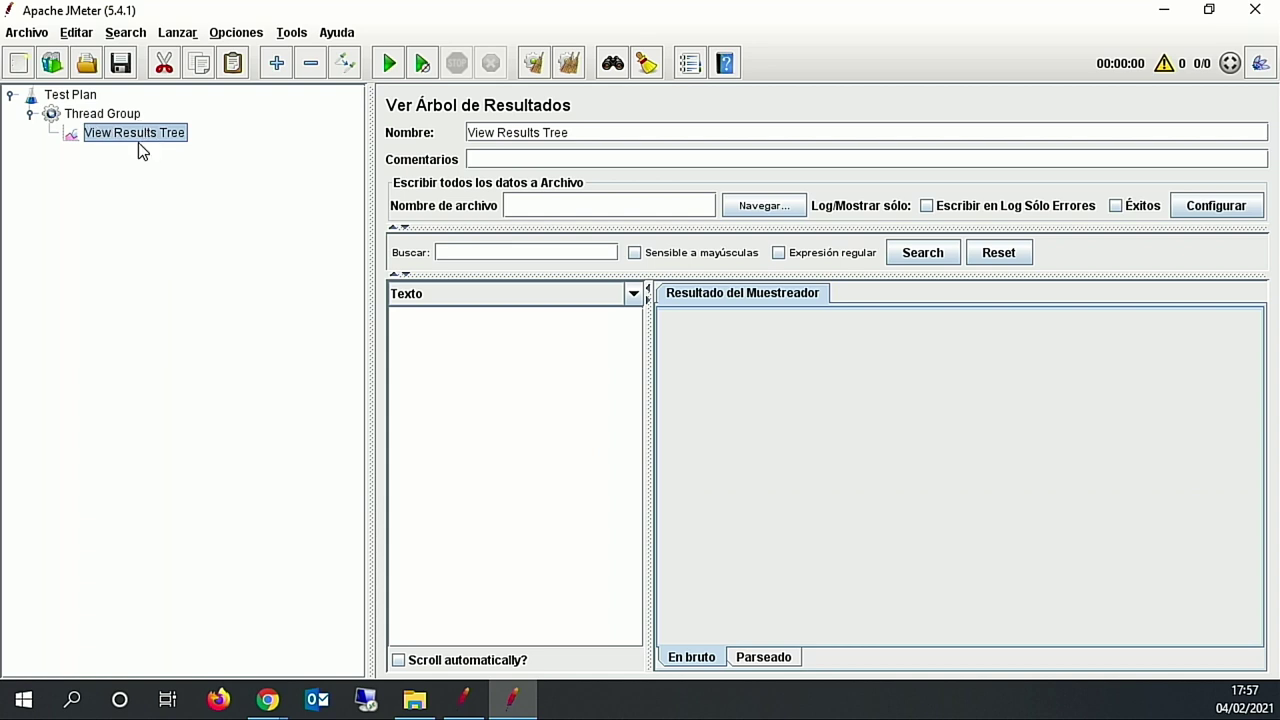
click(104, 116)
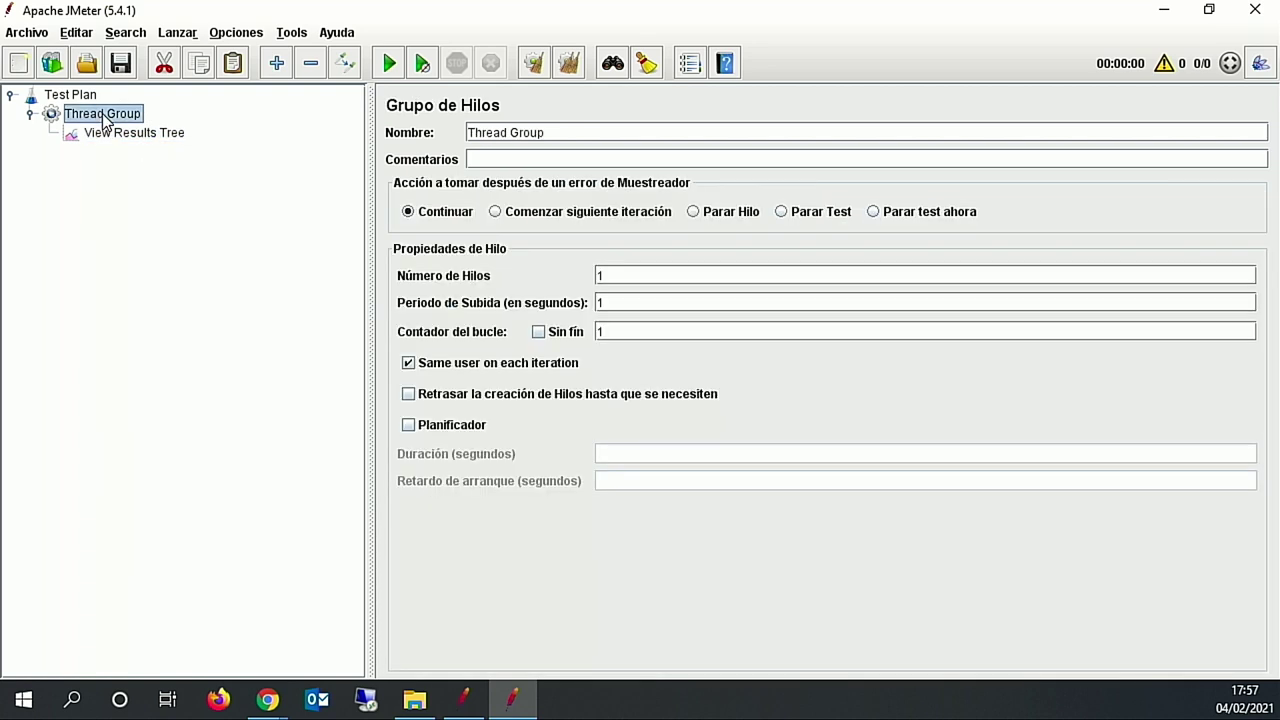
right_click(104, 120)
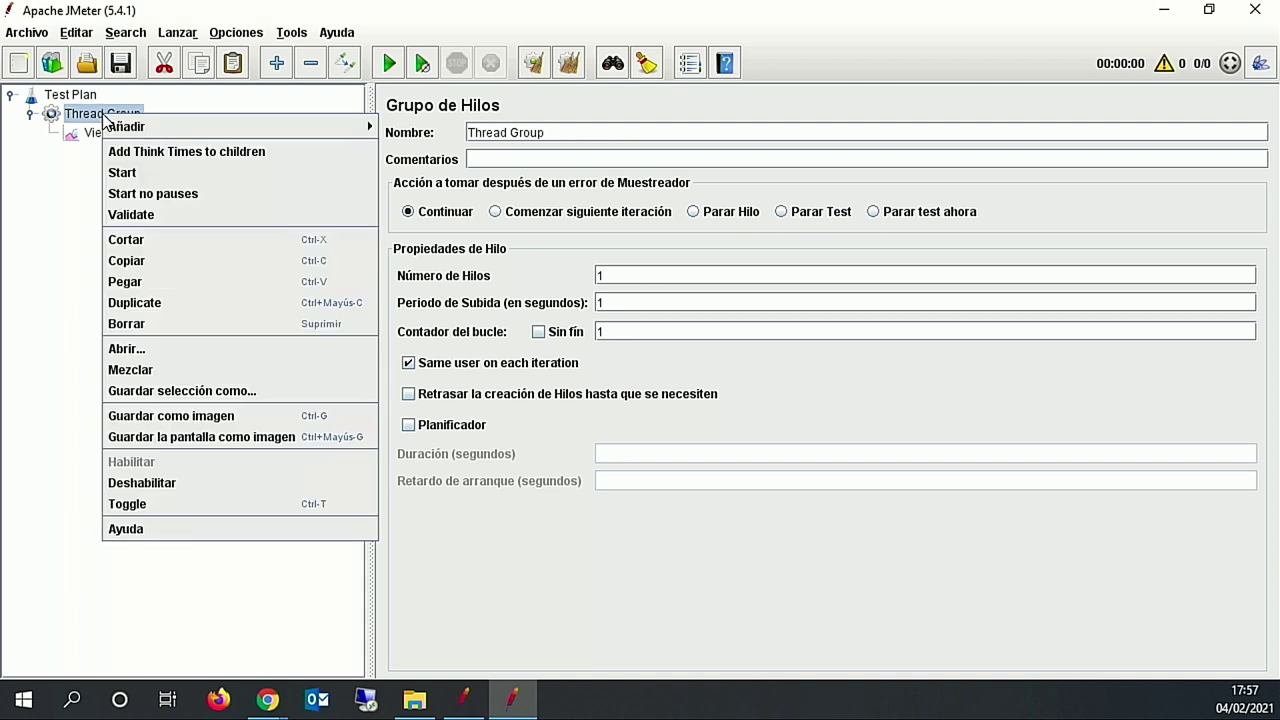
click(46, 207)
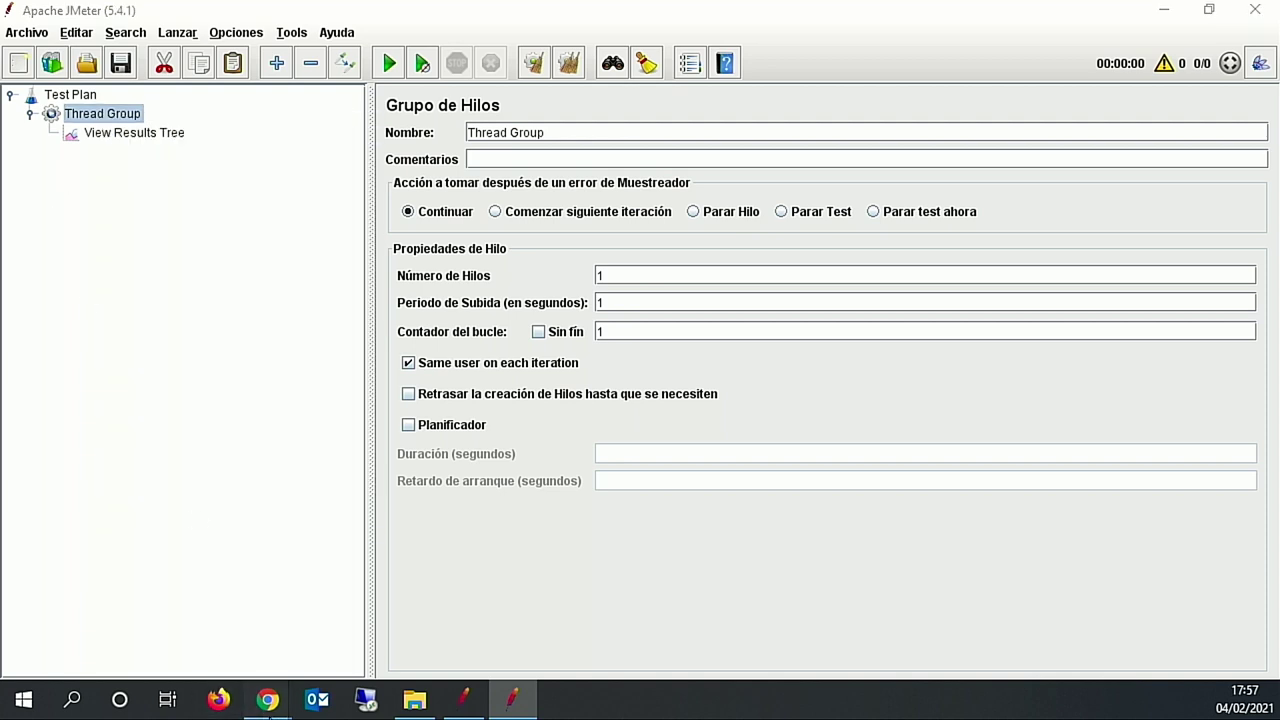
mouse_move(268, 702)
click(395, 616)
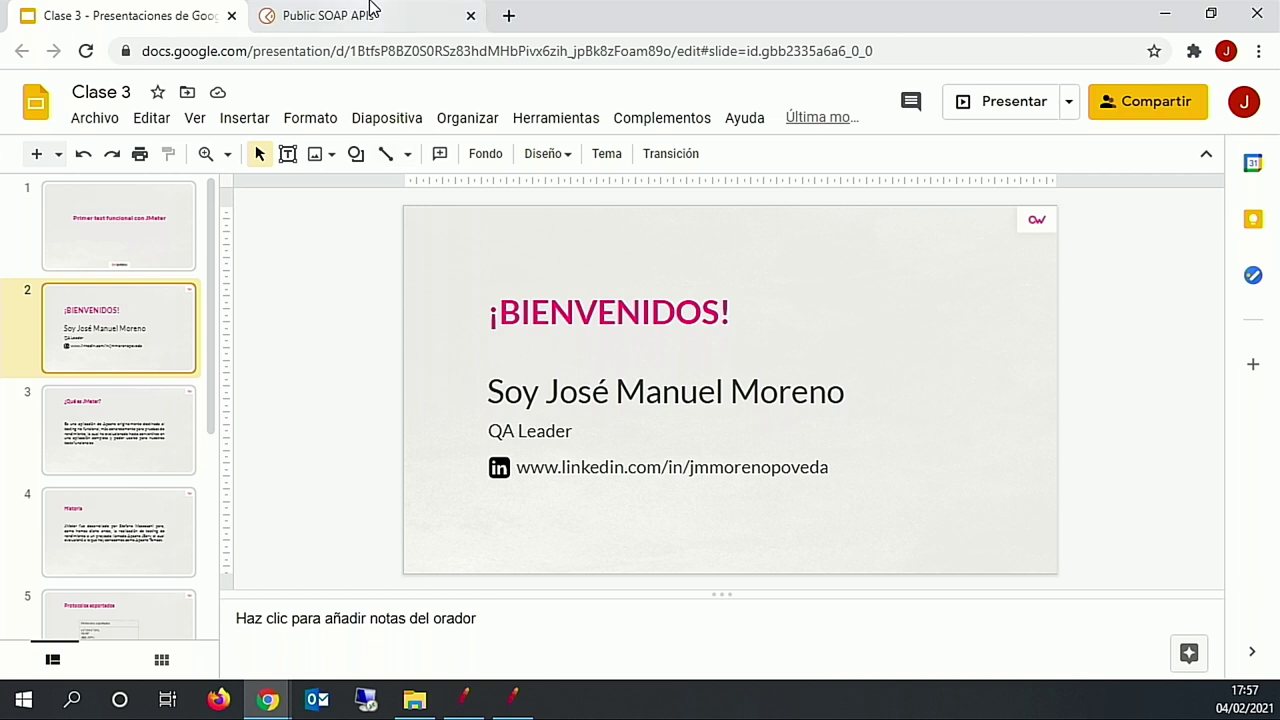
click(368, 12)
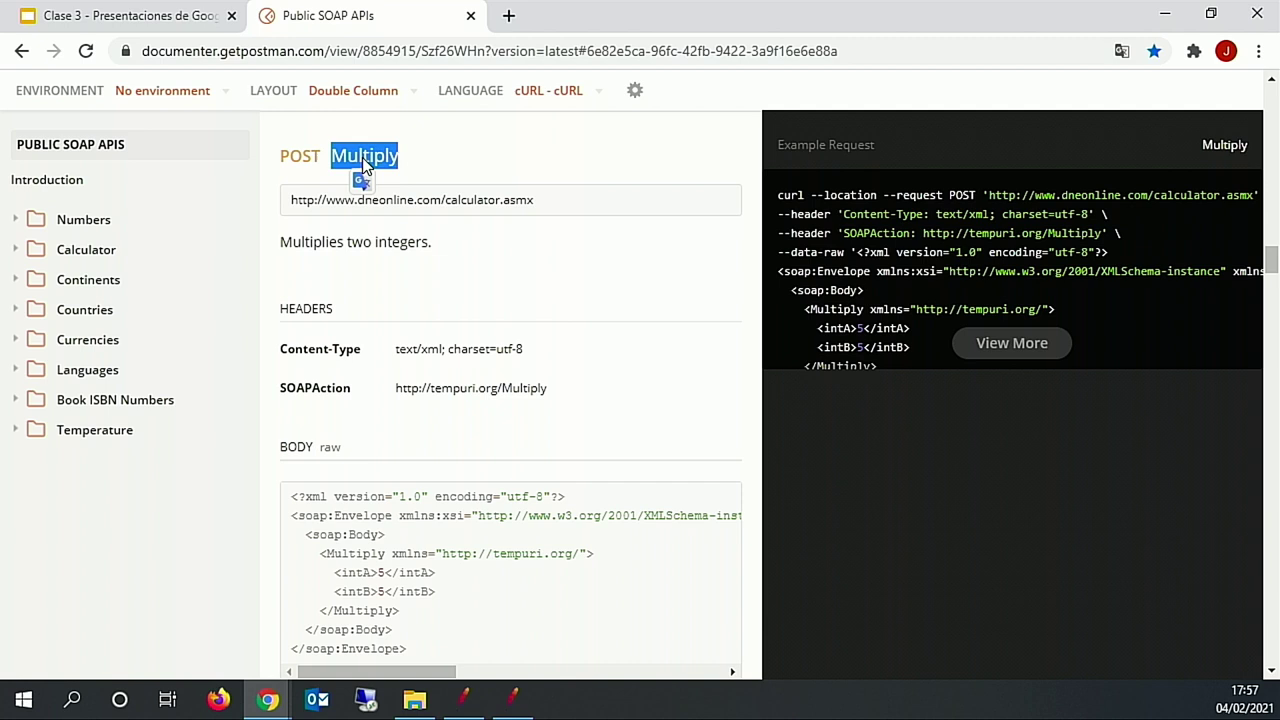
double_click(465, 200)
drag(566, 211, 269, 203)
key(ctrl+c)
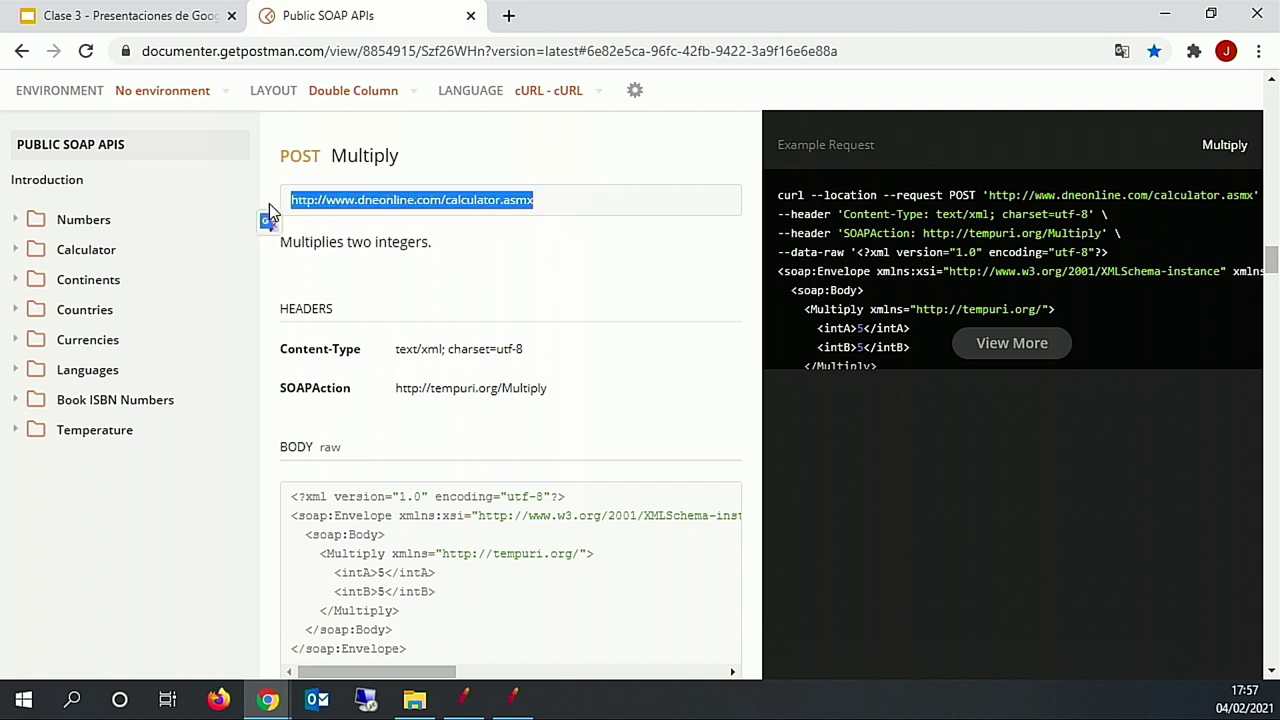
scroll(450, 603, down, 1)
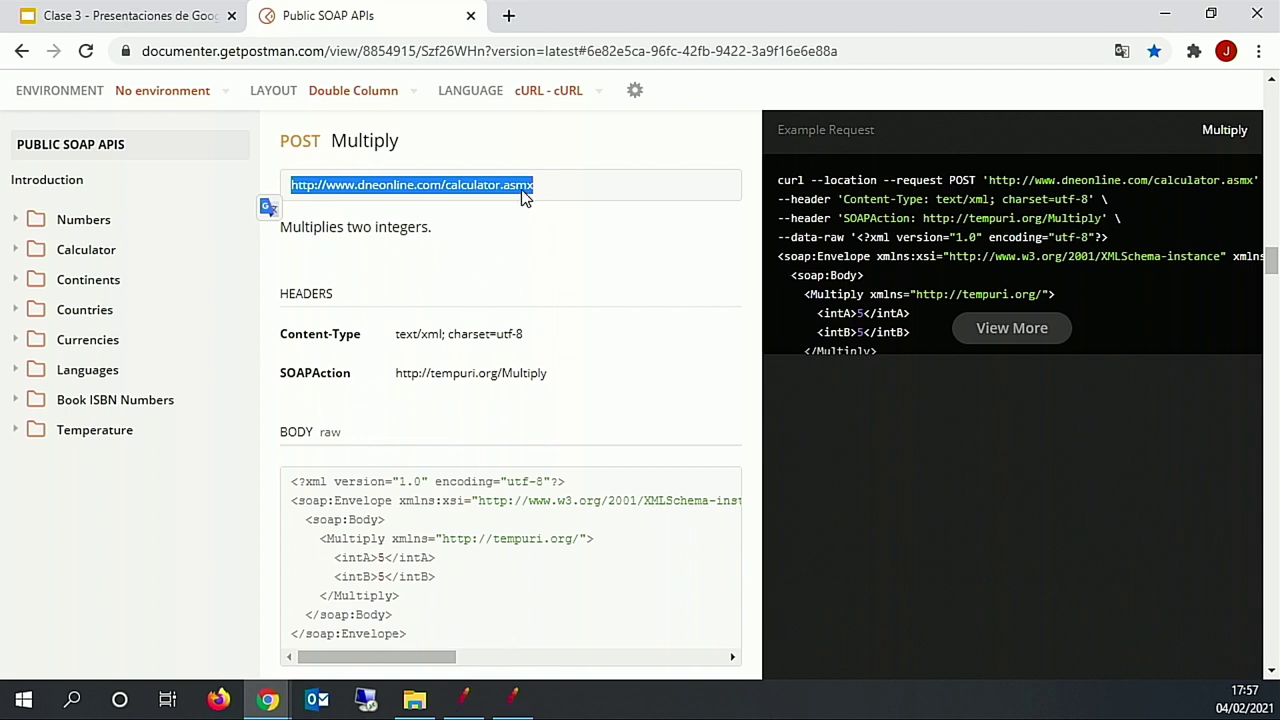
- Switch to JMeter, add an HTTP request sampler to the Thread Group and place it above View Results Tree
click(508, 703)
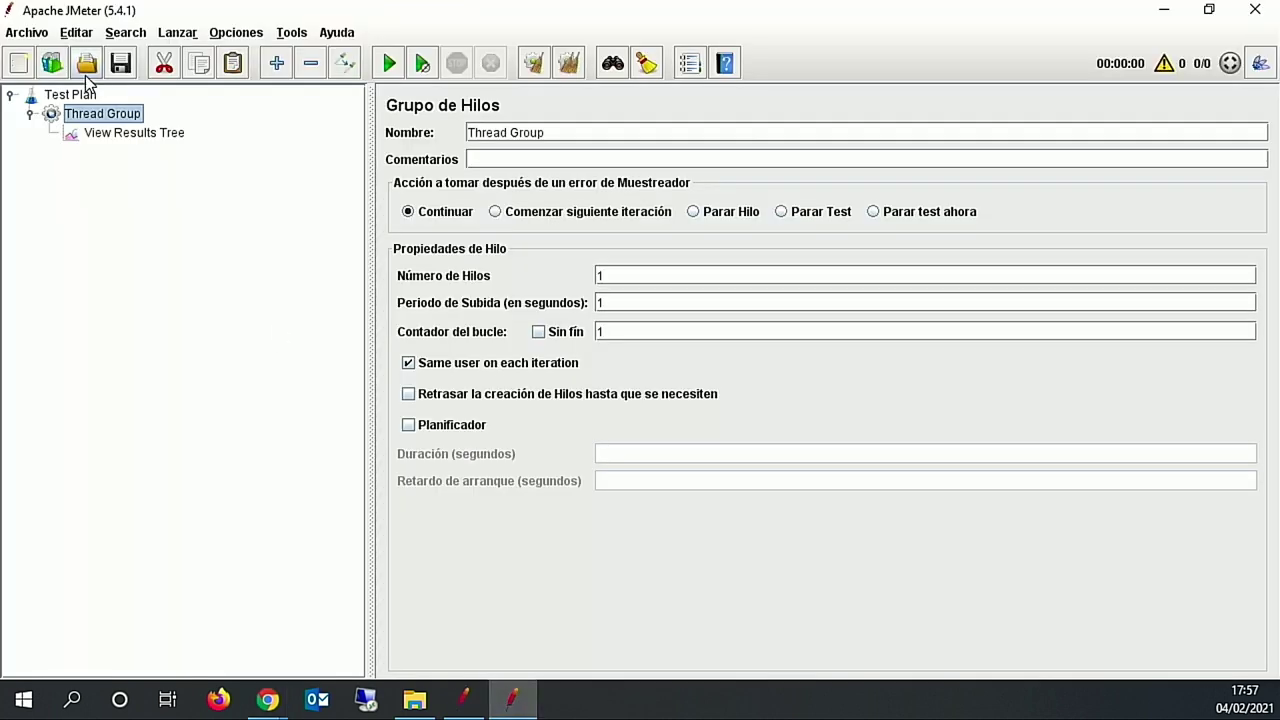
right_click(81, 114)
mouse_move(235, 132)
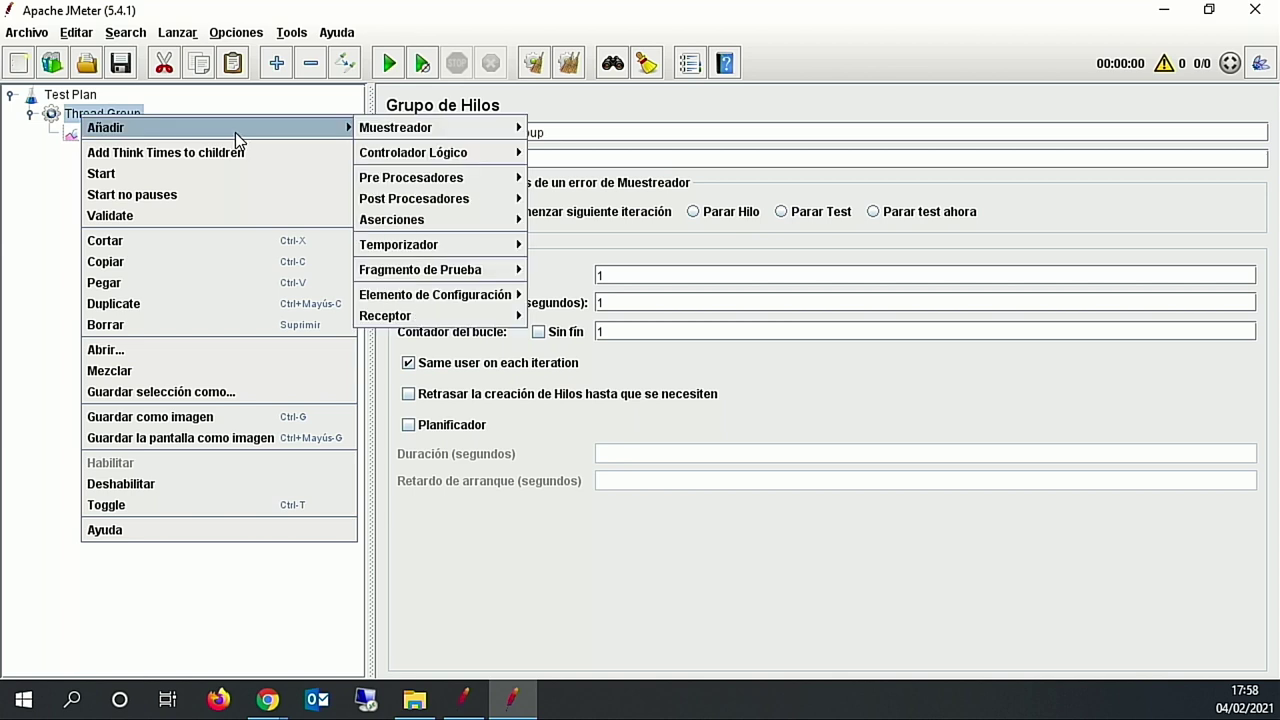
mouse_move(440, 125)
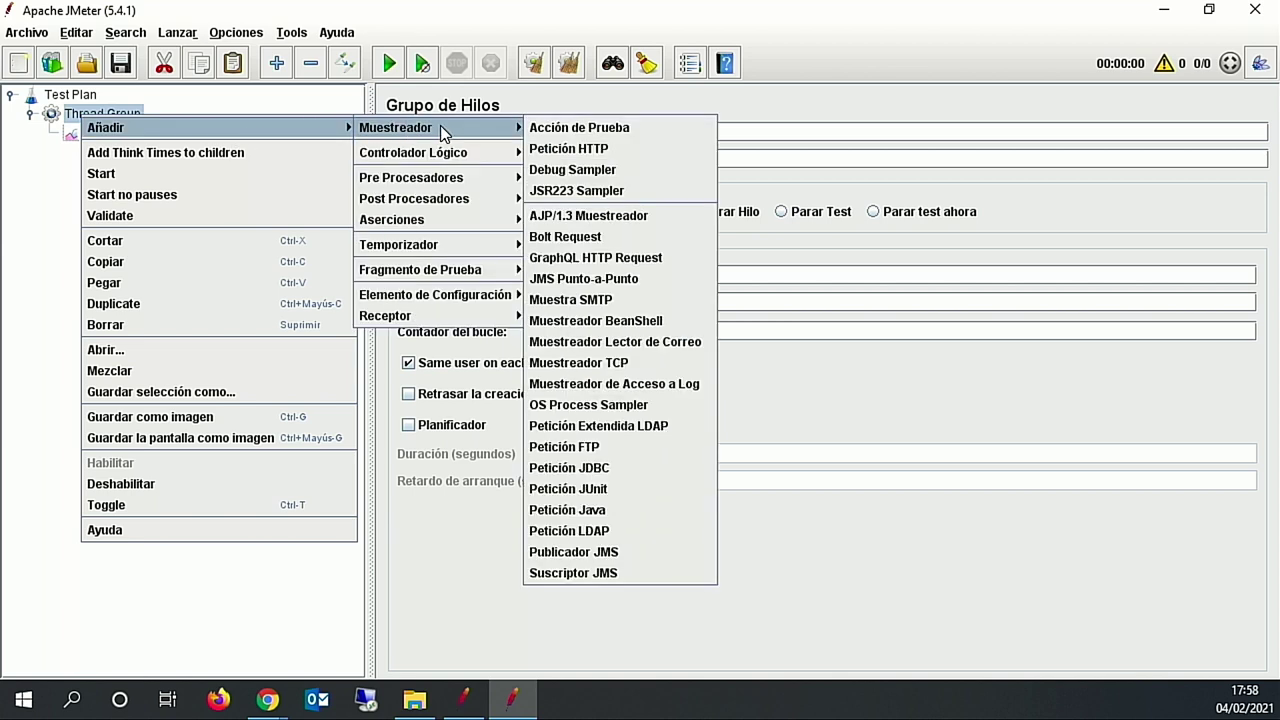
click(591, 147)
drag(128, 150, 118, 130)
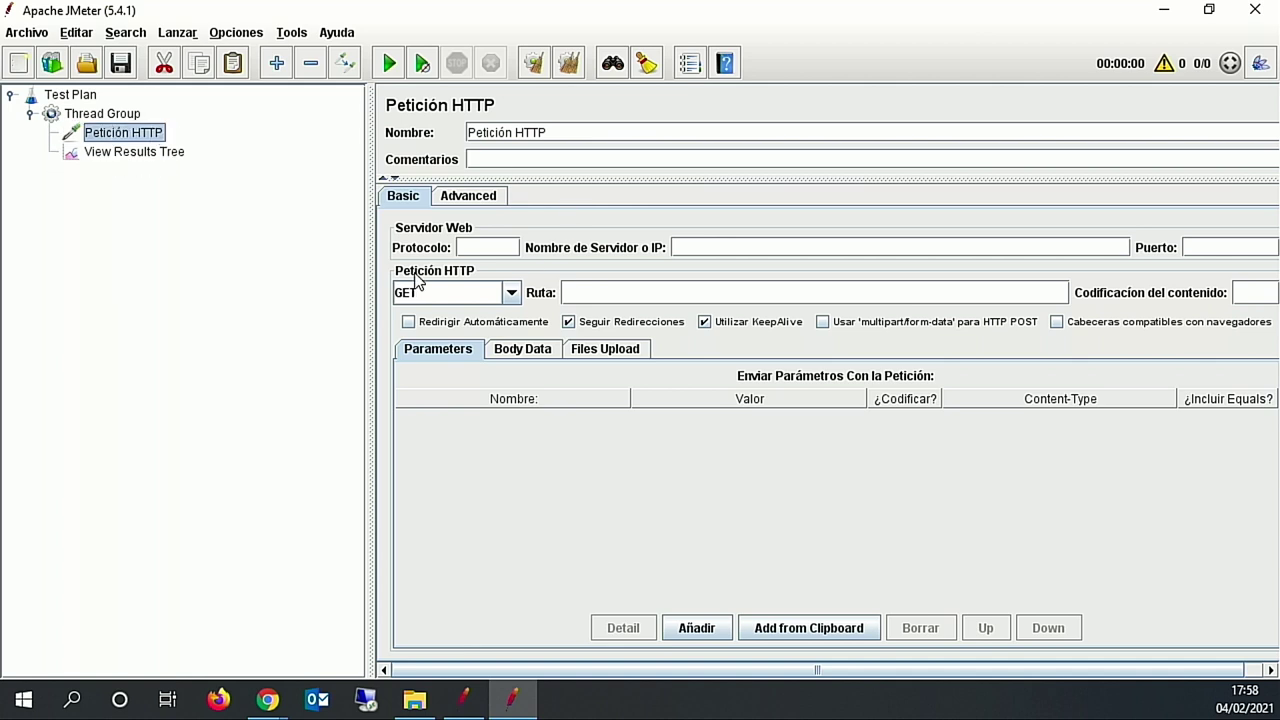
click(276, 706)
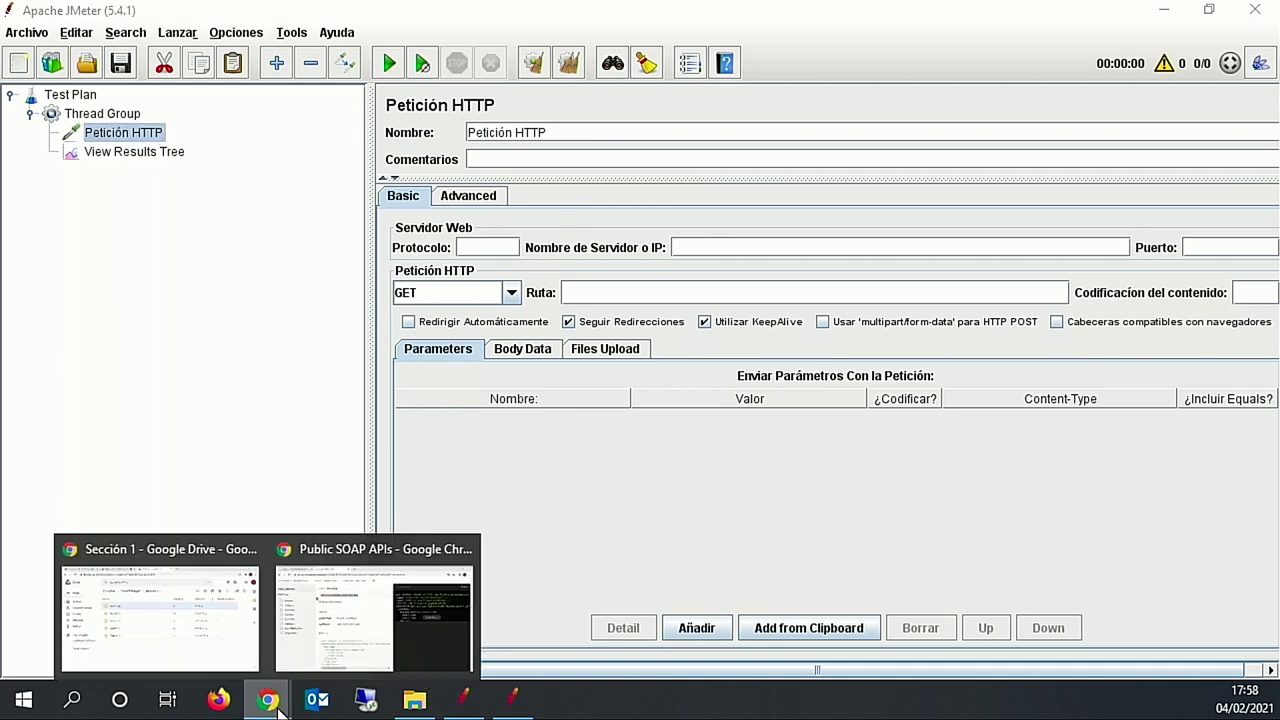
click(338, 623)
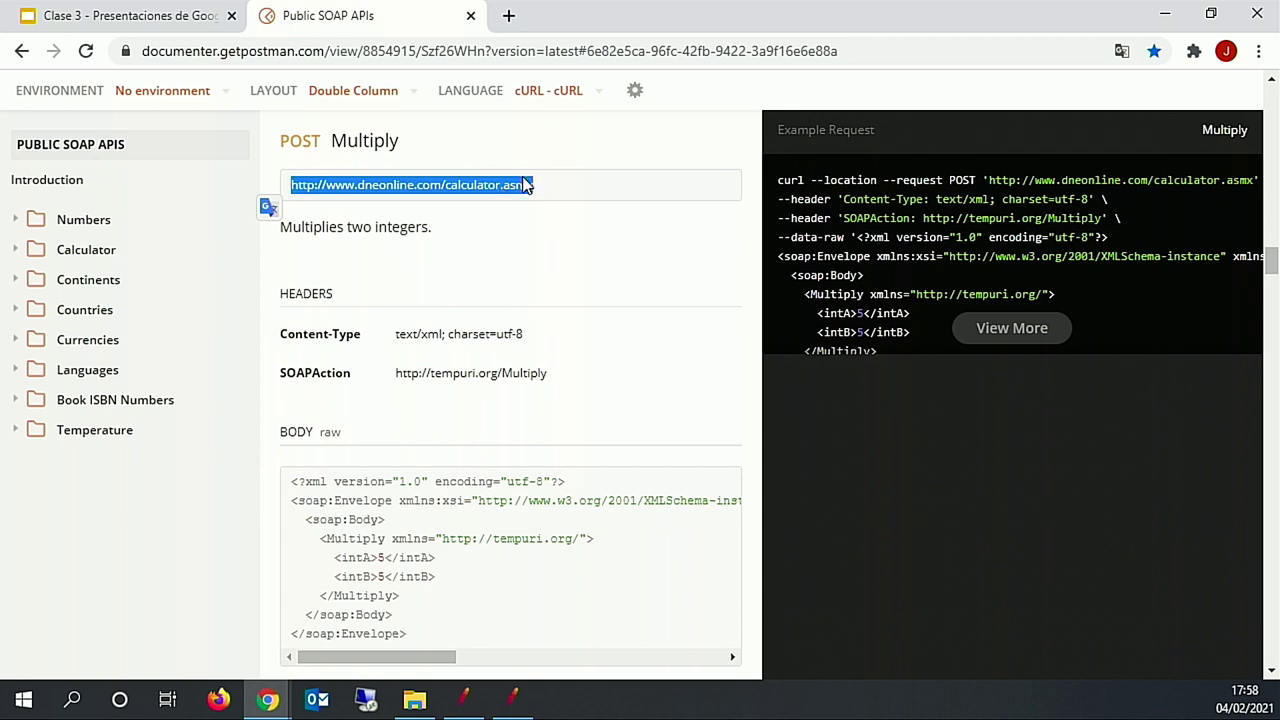
click(519, 708)
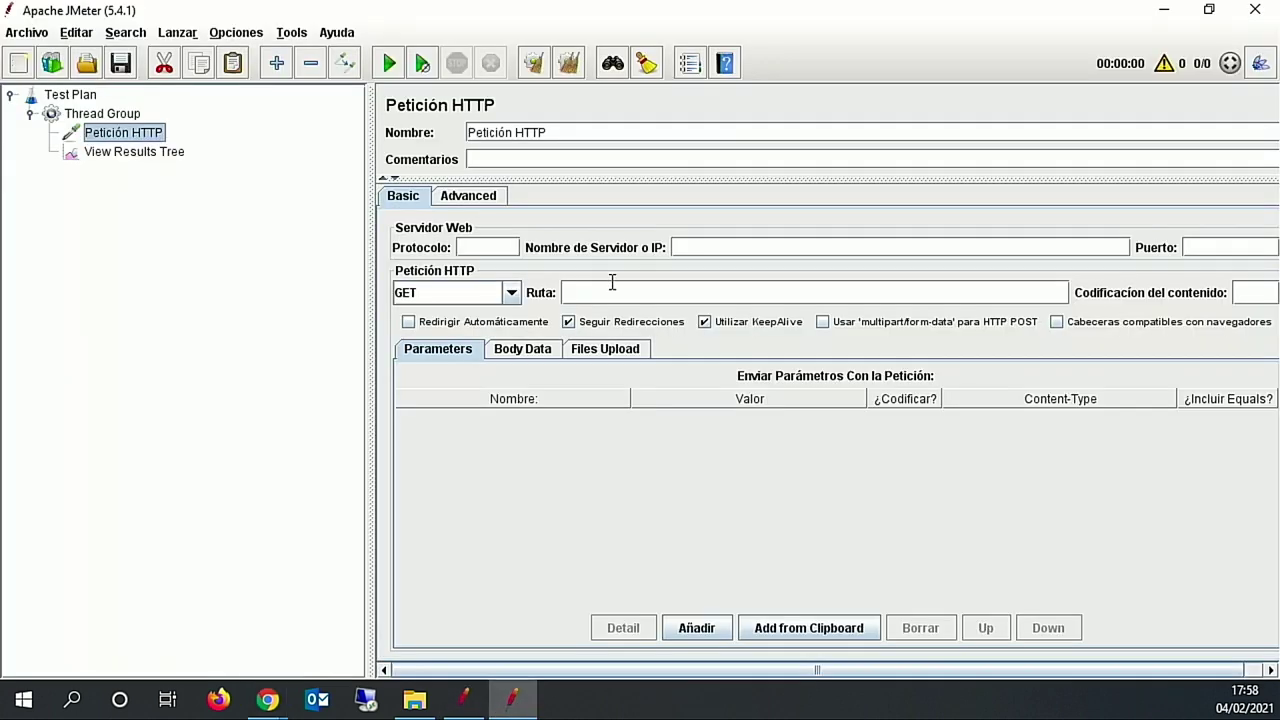
- Paste the copied URL as the request's server name, moving "http" into the protocol and removing the "://" remainder
click(719, 244)
key(ctrl+v)
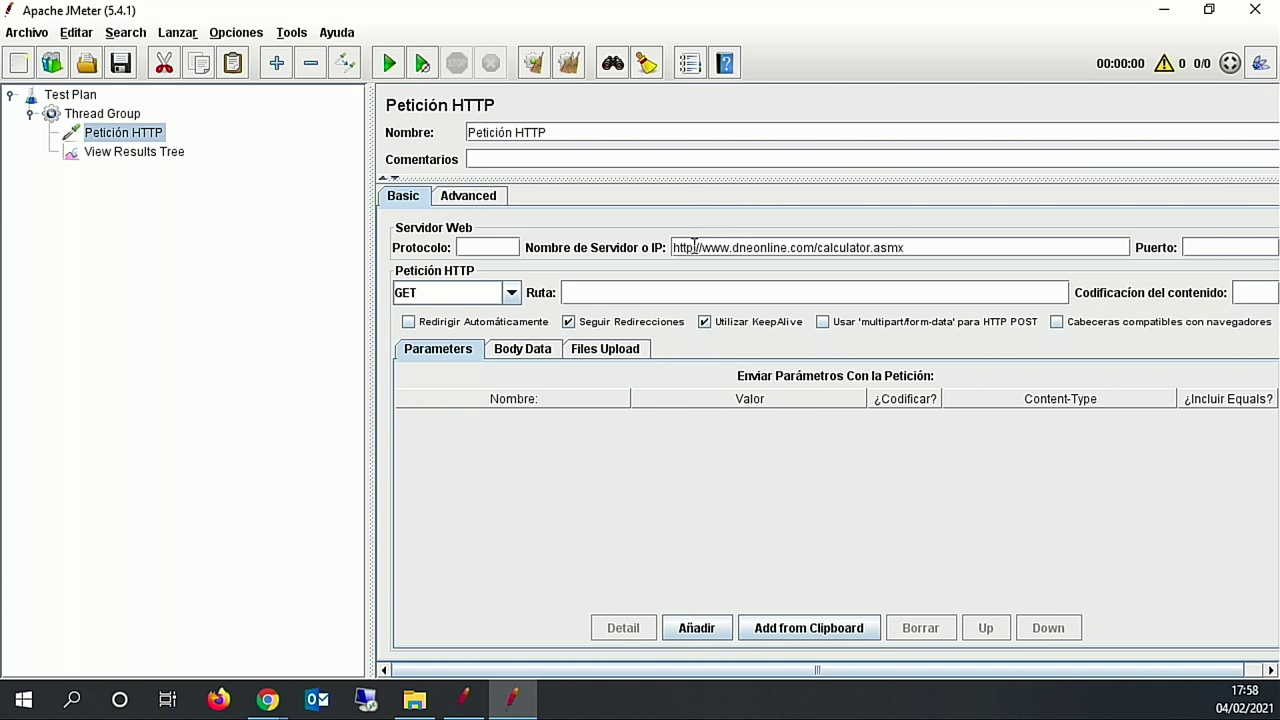
drag(693, 246, 604, 251)
key(ctrl+x)
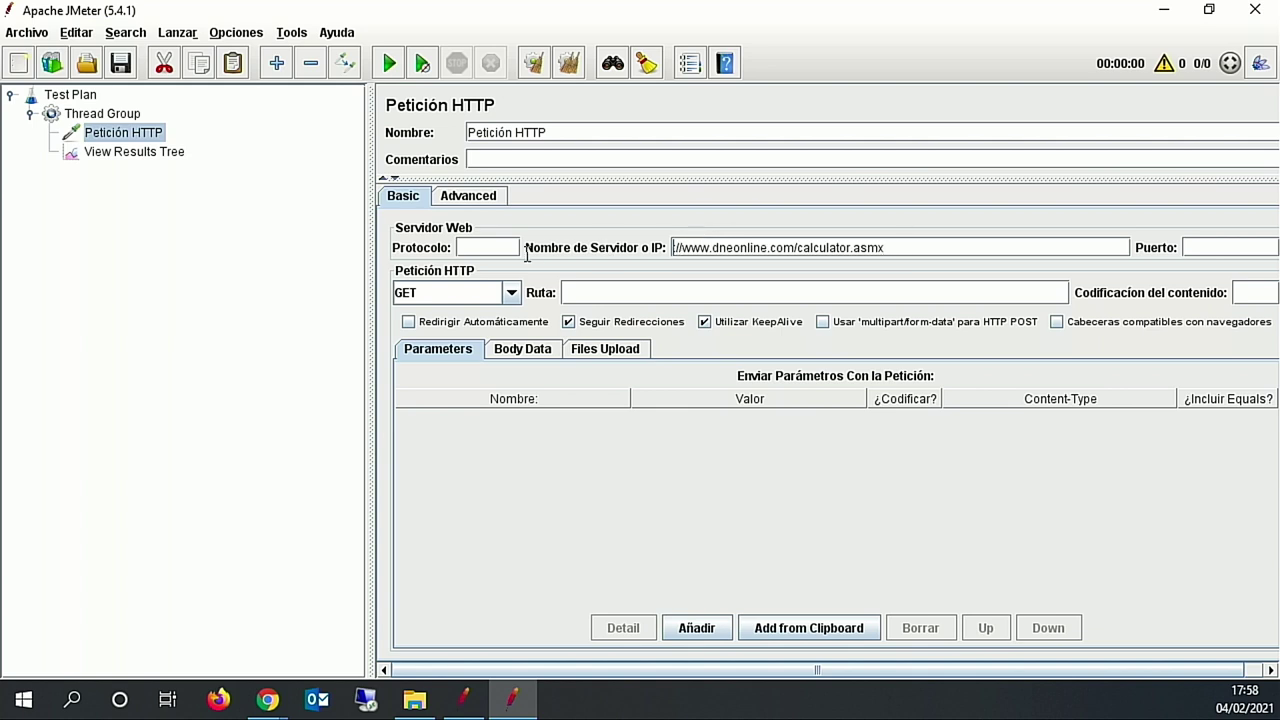
key(ctrl+v)
click(679, 250)
key(BackSpace)
key(Delete)
key(Delete)
key(Delete)
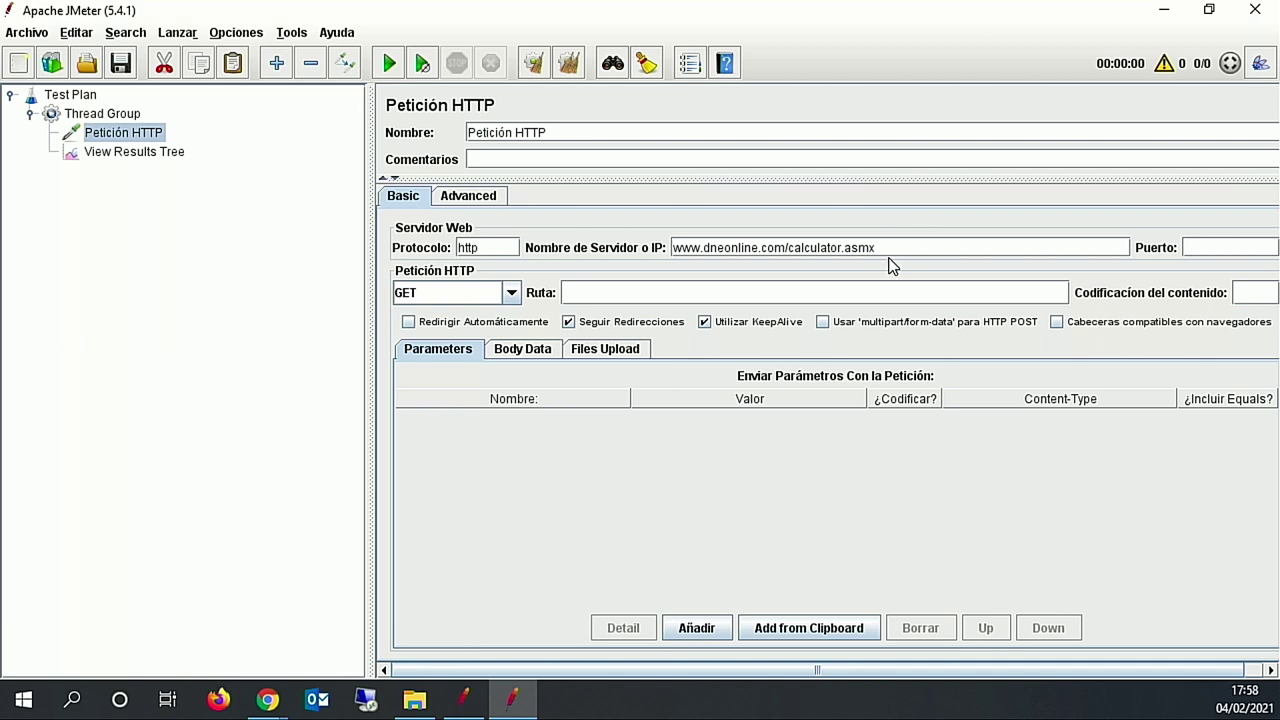
- Move /calculator.asmx from the server name into the request's path and set the method to POST
click(786, 250)
key(shift+End)
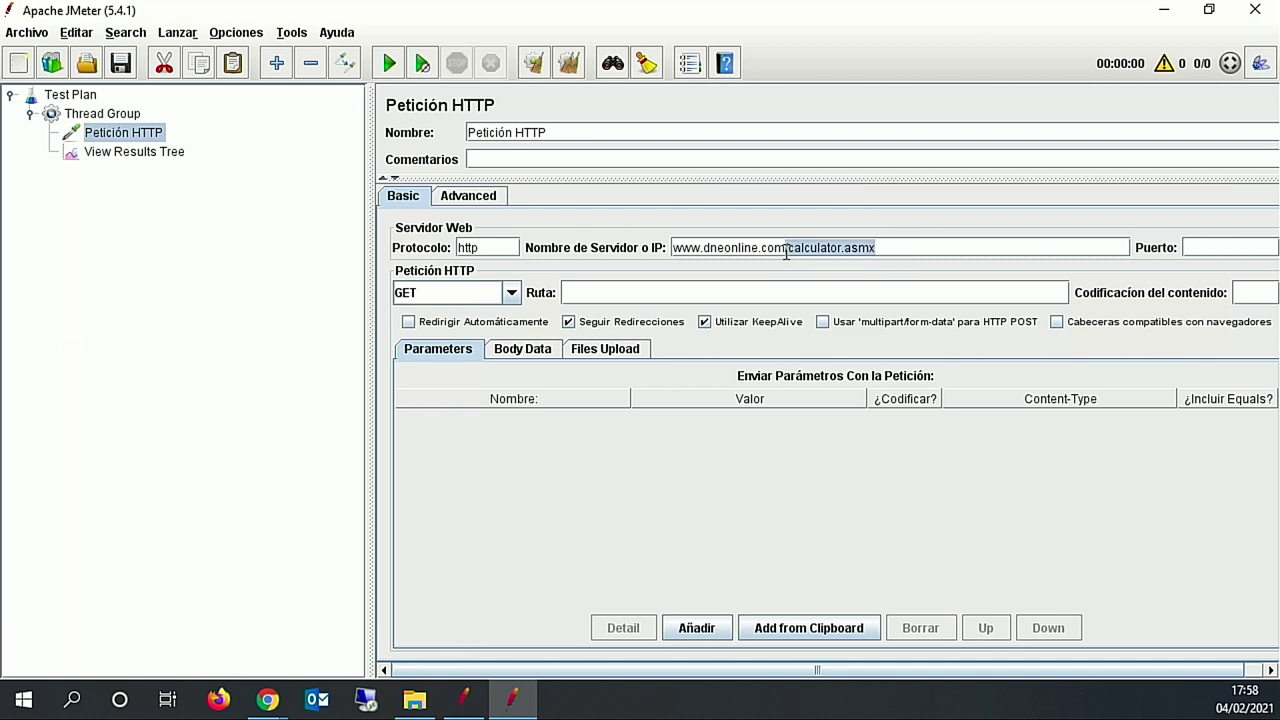
key(ctrl+x)
click(720, 292)
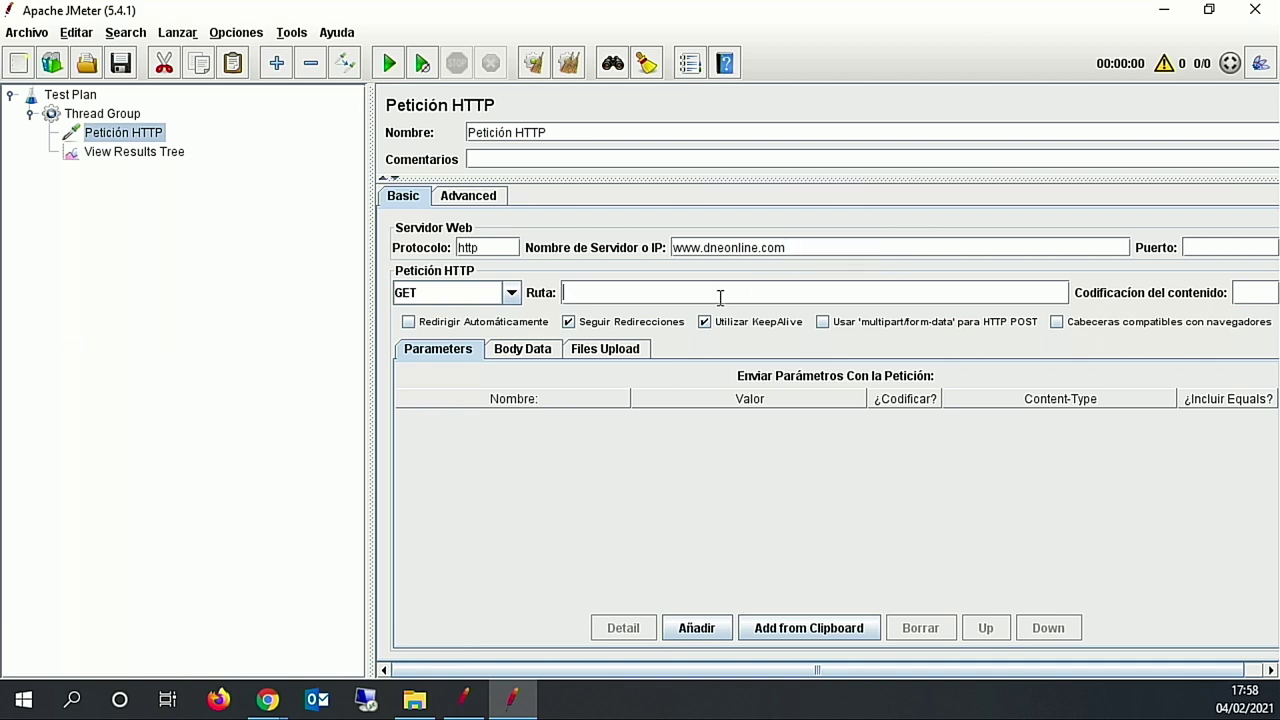
key(ctrl+v)
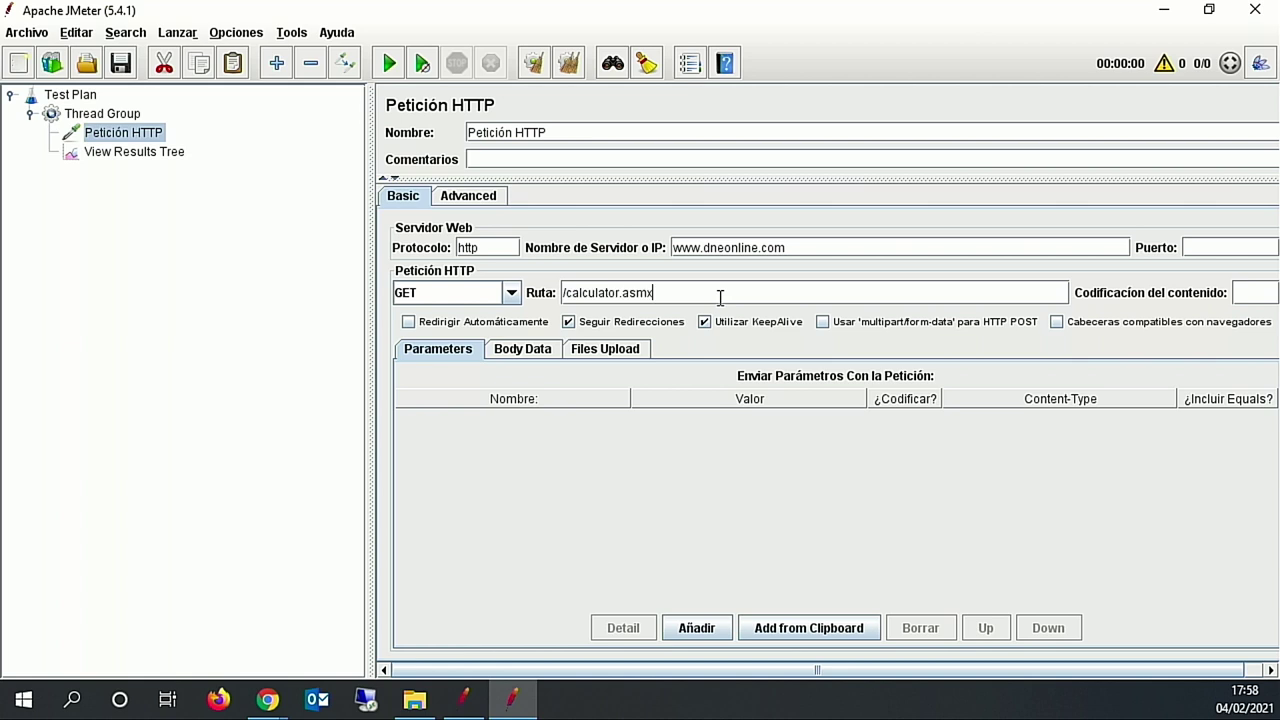
click(512, 292)
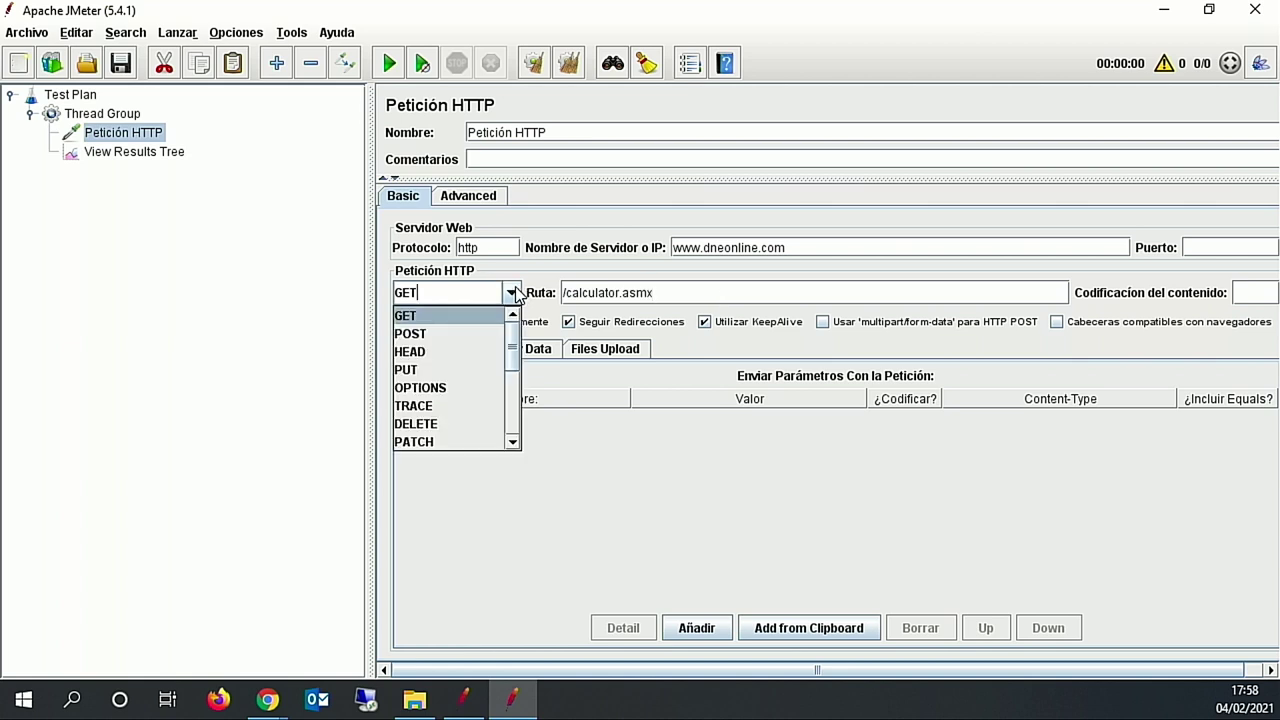
click(418, 336)
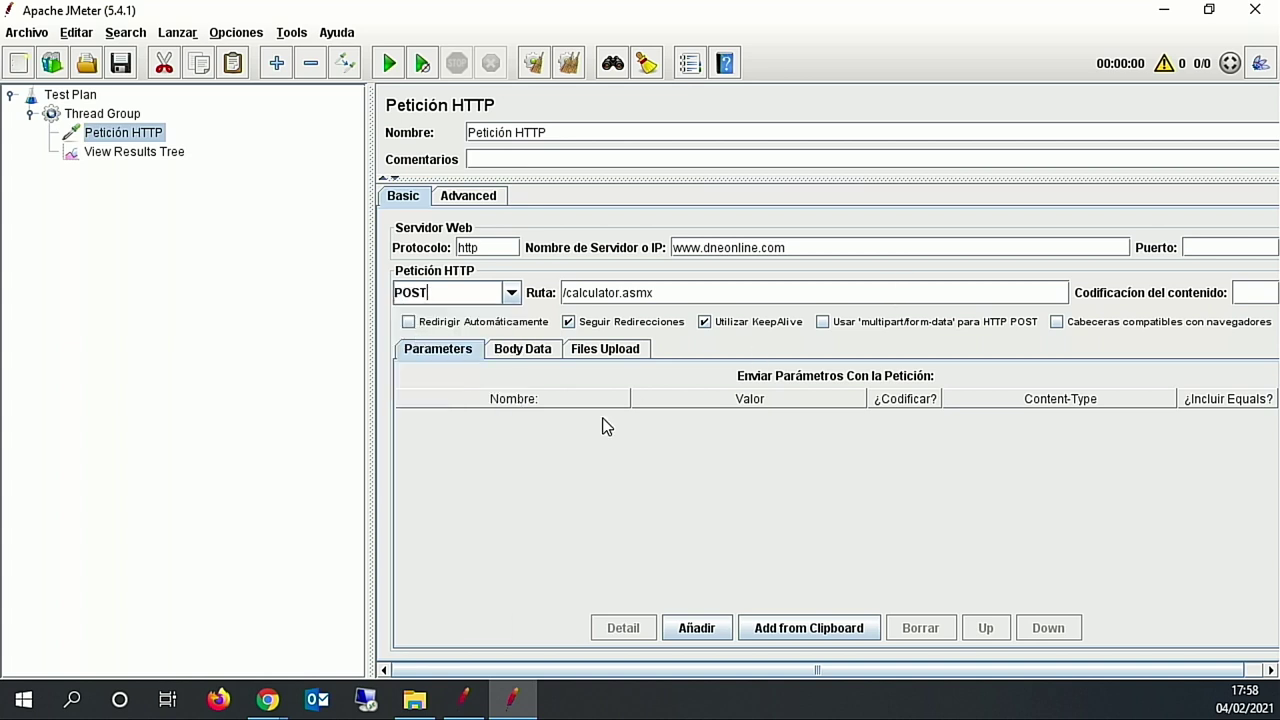
- Copy the Multiply request's raw XML body from the Public SOAP APIs page in Chrome into the JMeter request's body data
click(532, 354)
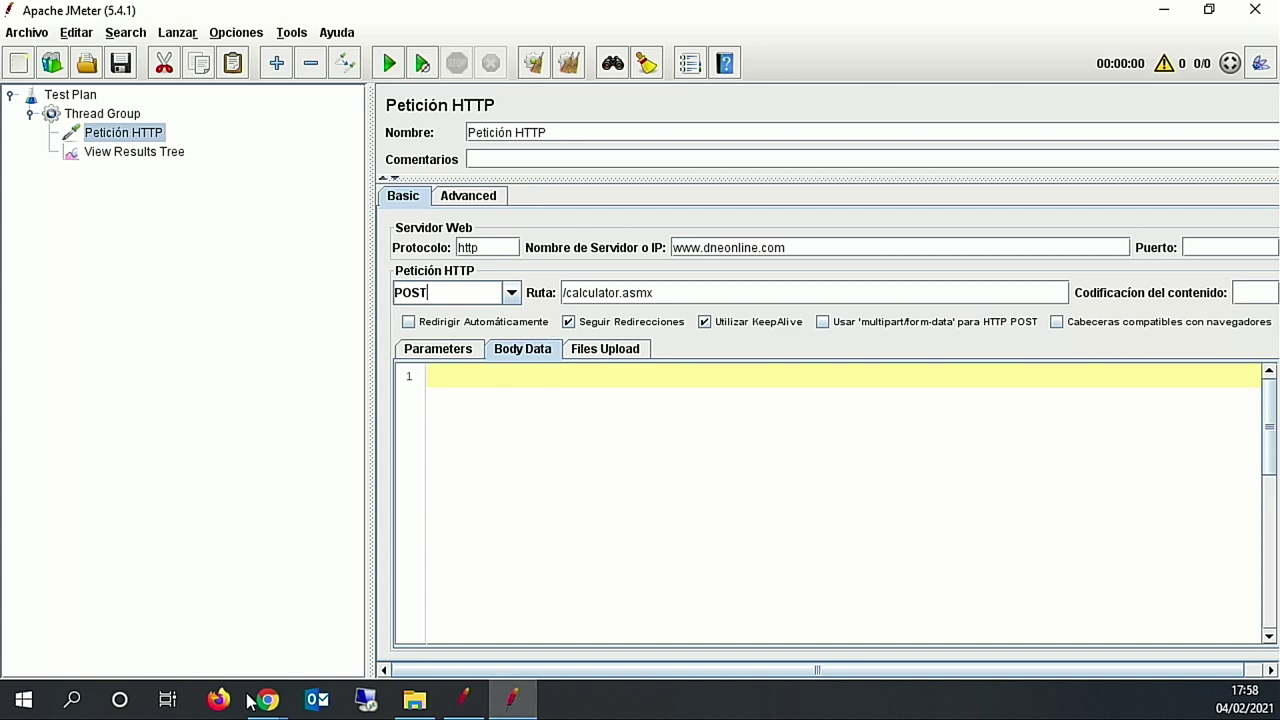
mouse_move(267, 699)
click(341, 642)
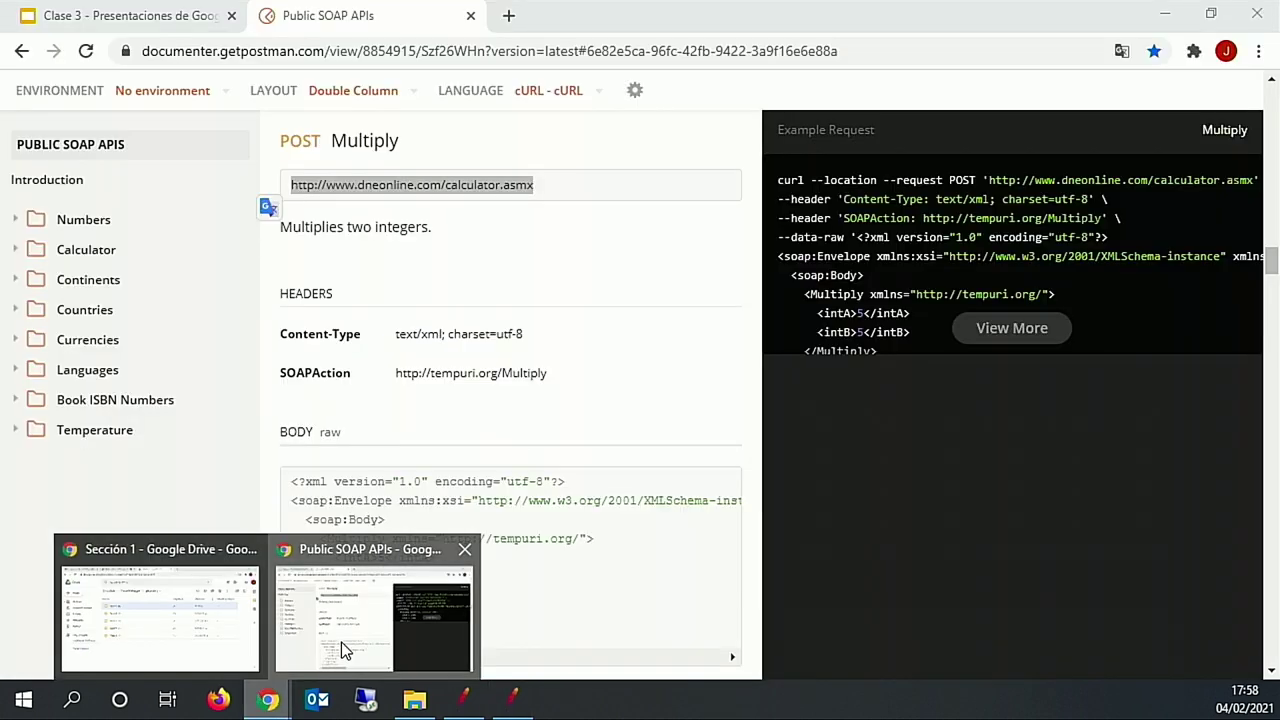
scroll(462, 584, down, 1)
drag(427, 560, 276, 396)
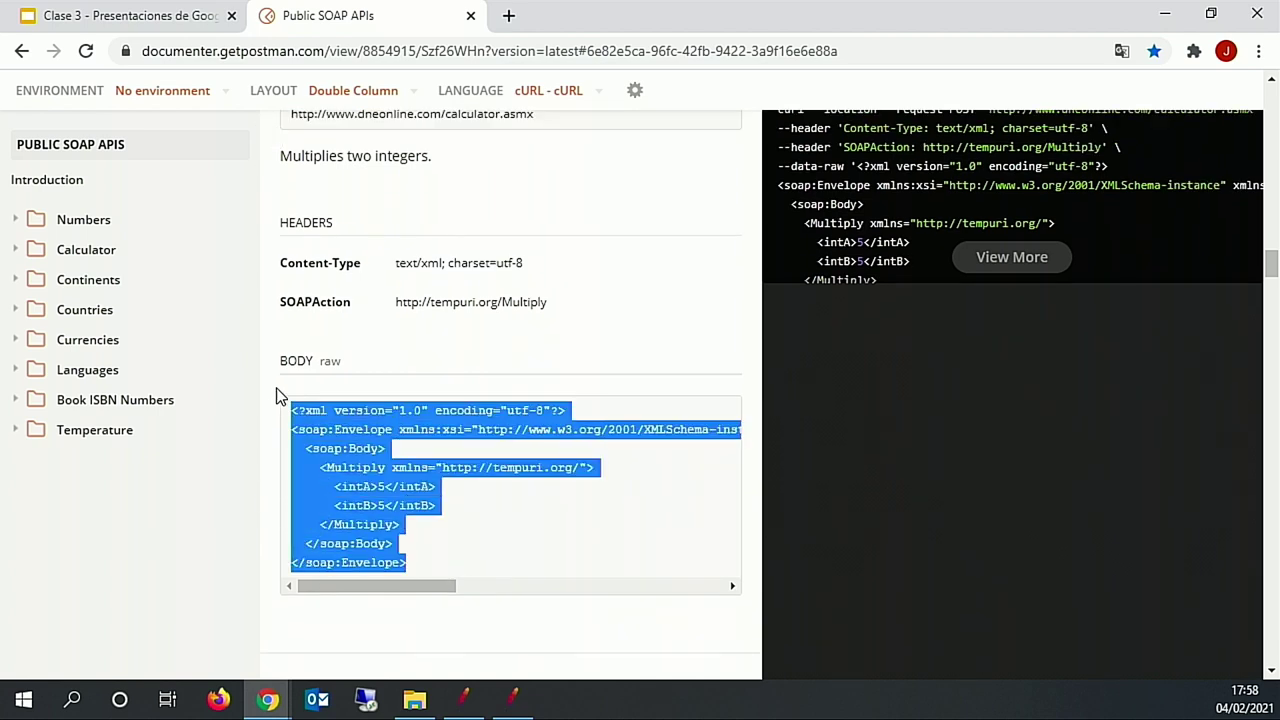
click(519, 712)
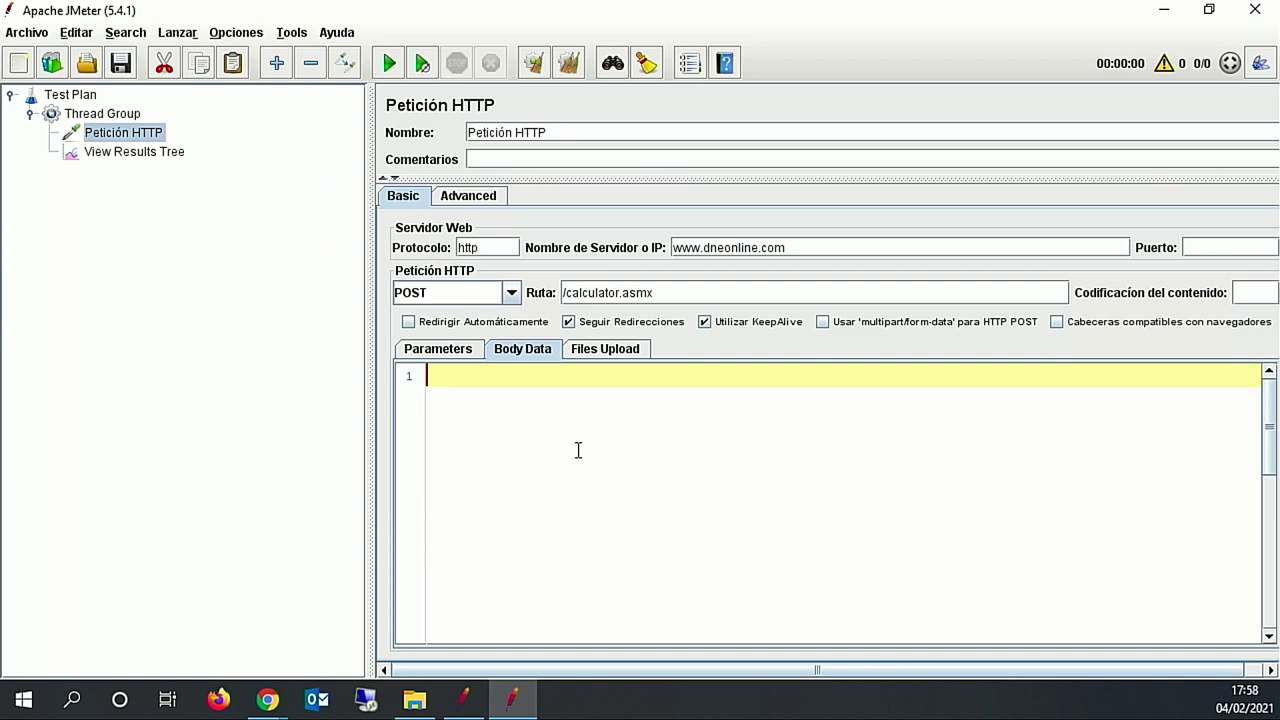
key(ctrl+v)
double_click(563, 518)
double_click(563, 542)
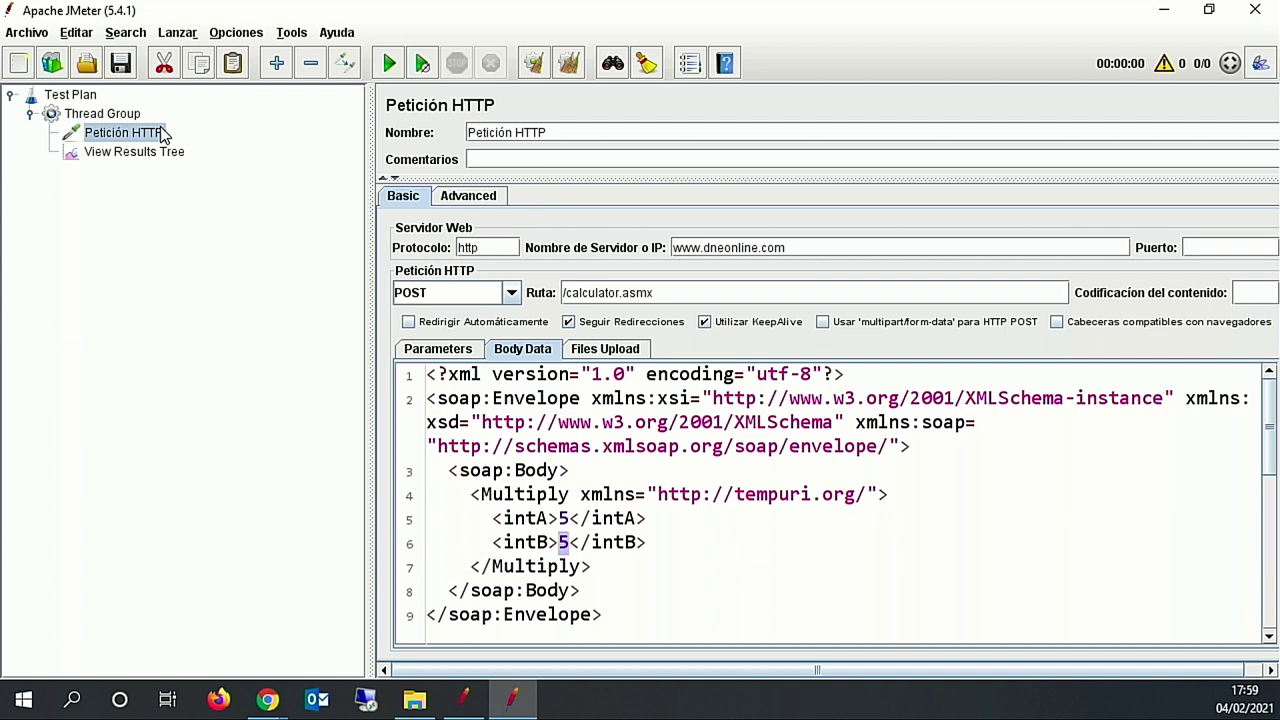
- Save the test plan as Calculadora.jmx in the templates folder
click(120, 63)
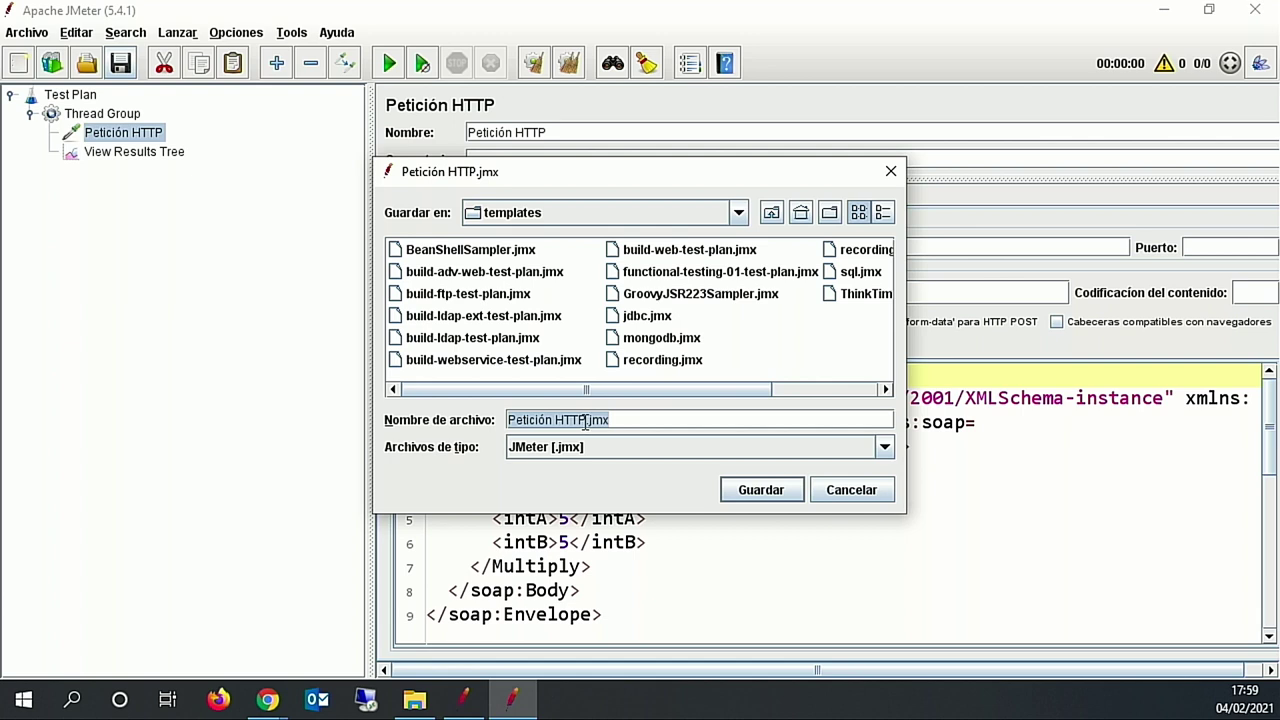
click(585, 420)
drag(585, 420, 380, 414)
text(Calculador)
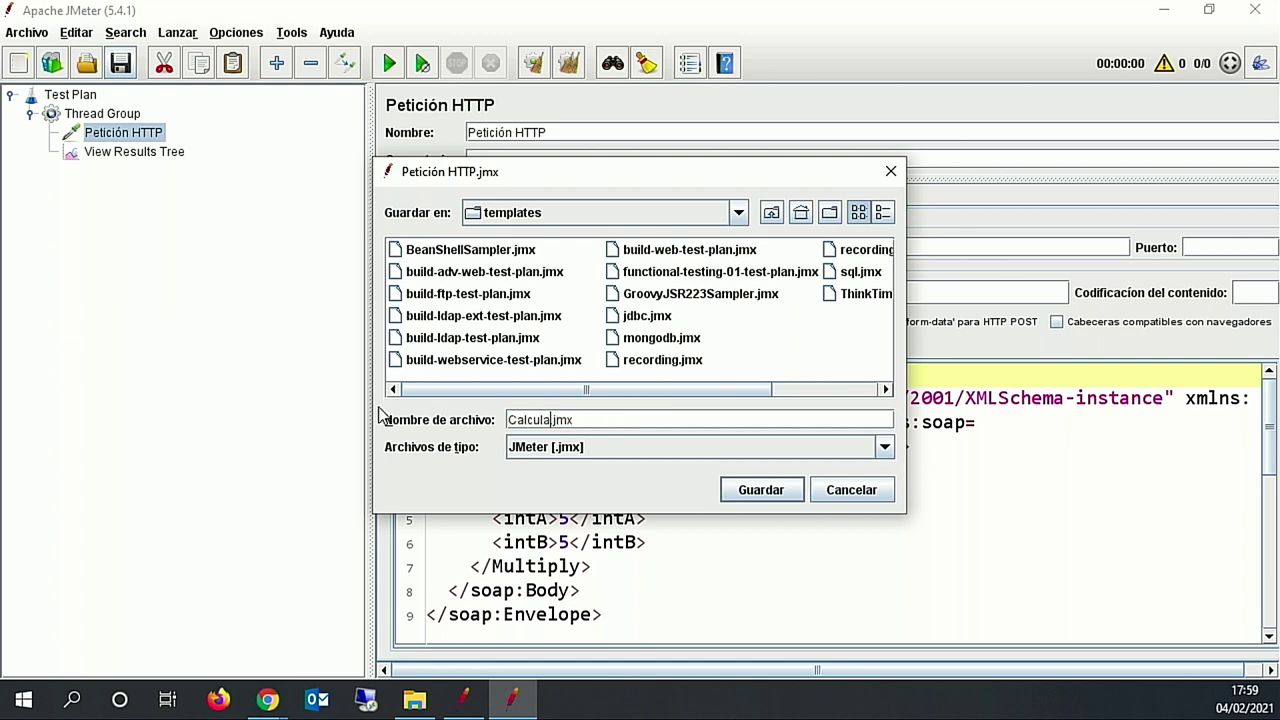
text(a)
click(750, 489)
click(140, 151)
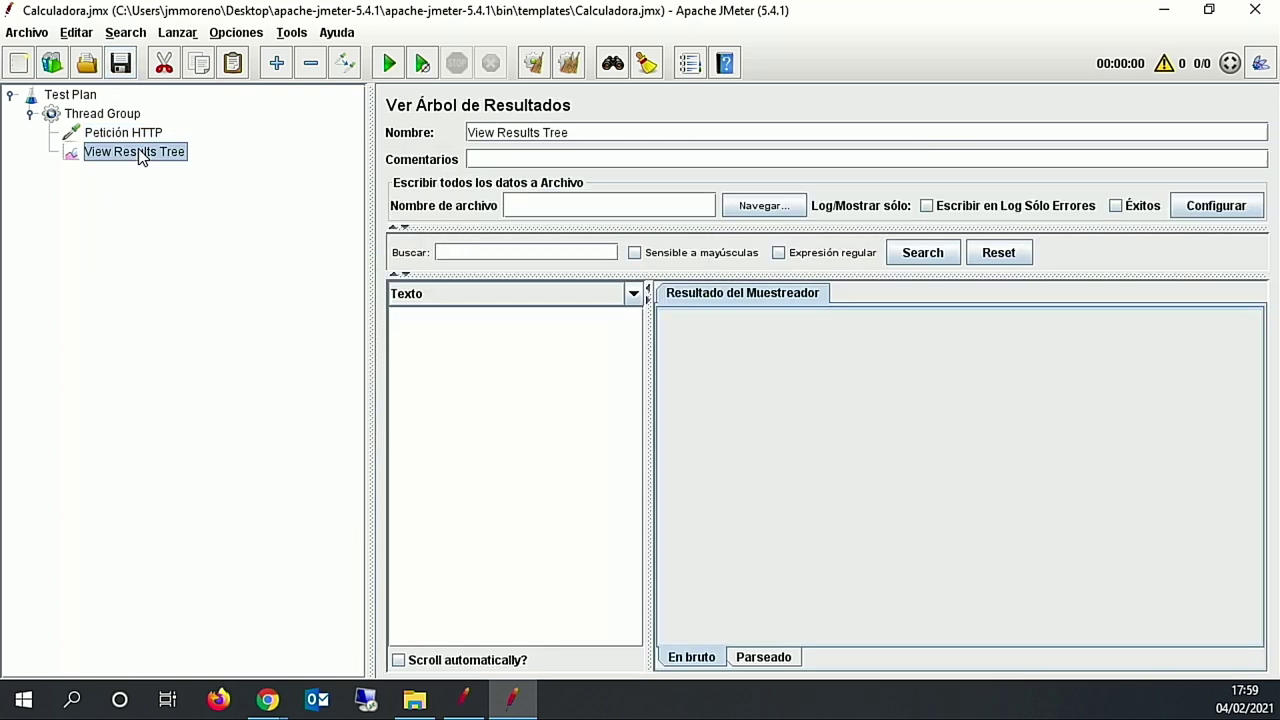
click(110, 136)
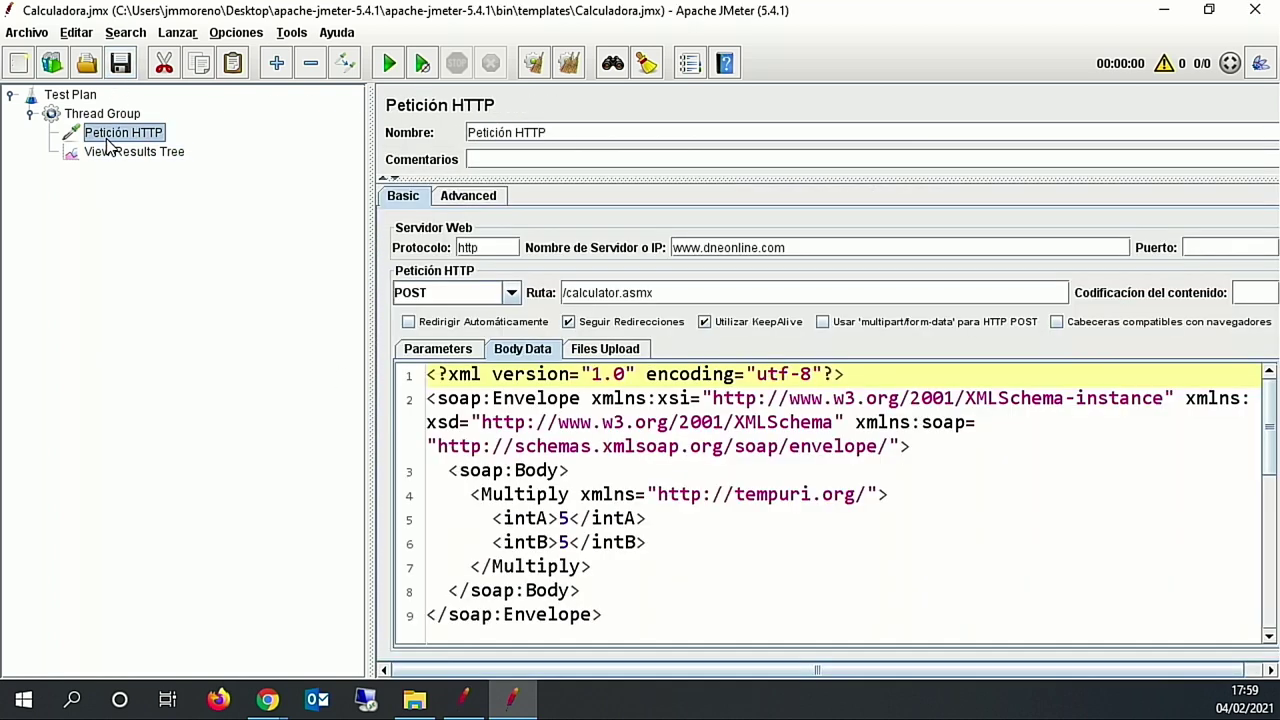
click(108, 116)
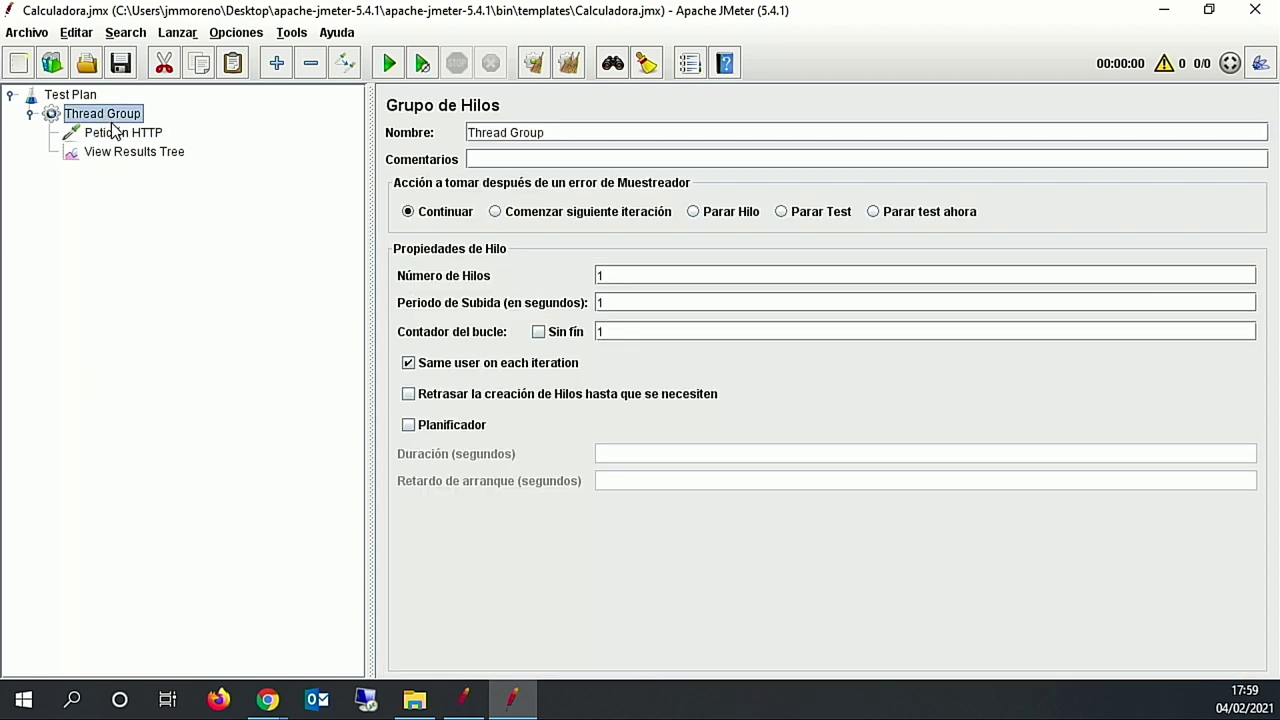
click(116, 136)
- Add an HTTP cookie manager (Gestor de Cookies HTTP) to the Test Plan and move it above the Thread Group
click(84, 98)
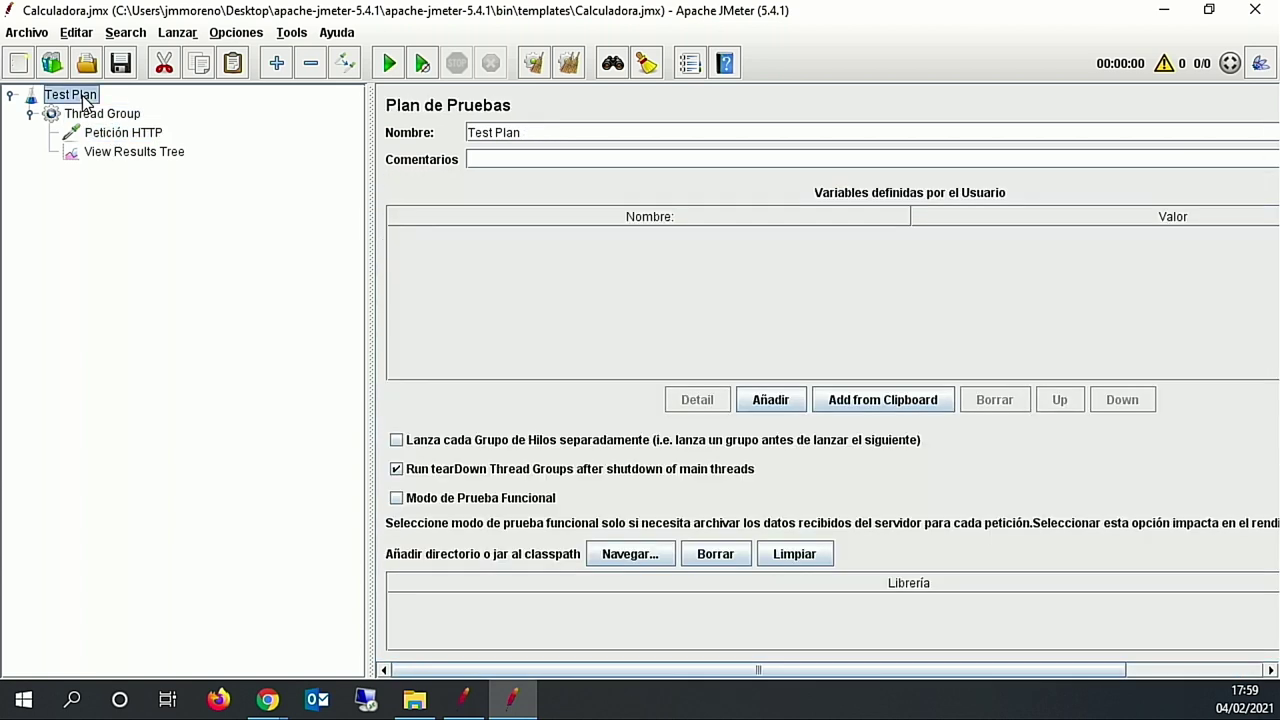
right_click(84, 98)
mouse_move(253, 107)
mouse_move(495, 137)
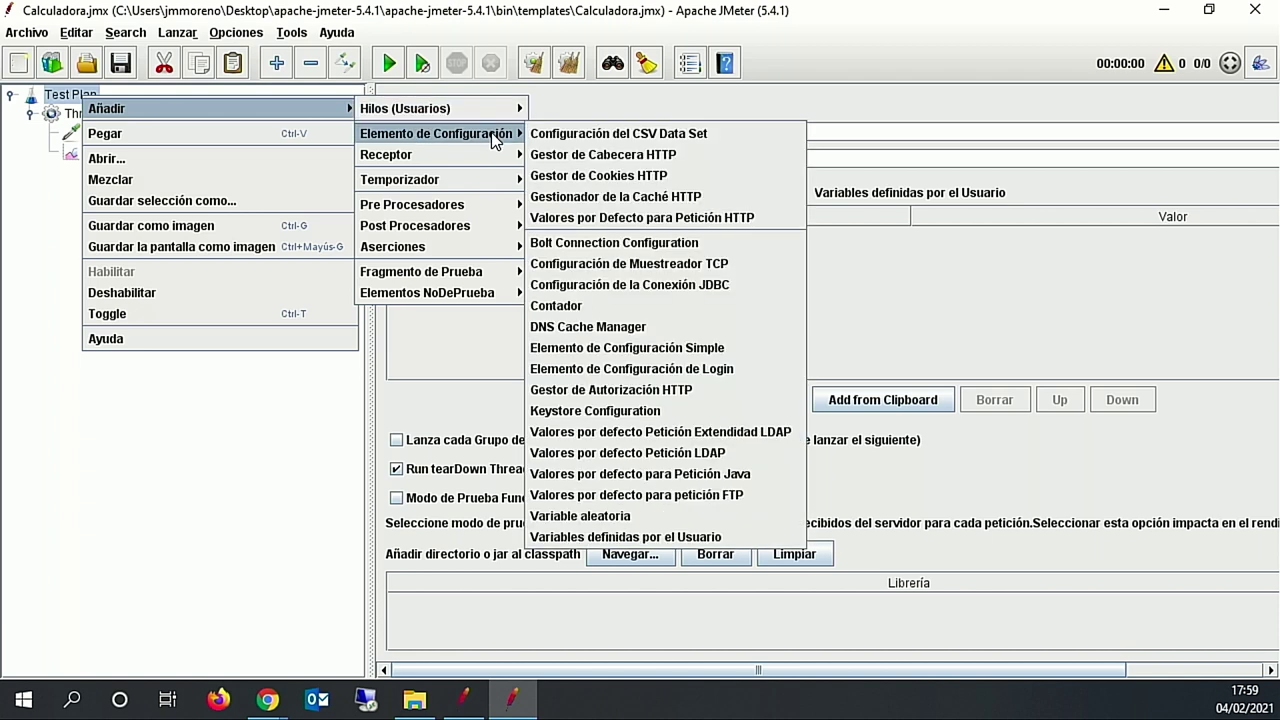
click(645, 176)
drag(116, 177, 96, 116)
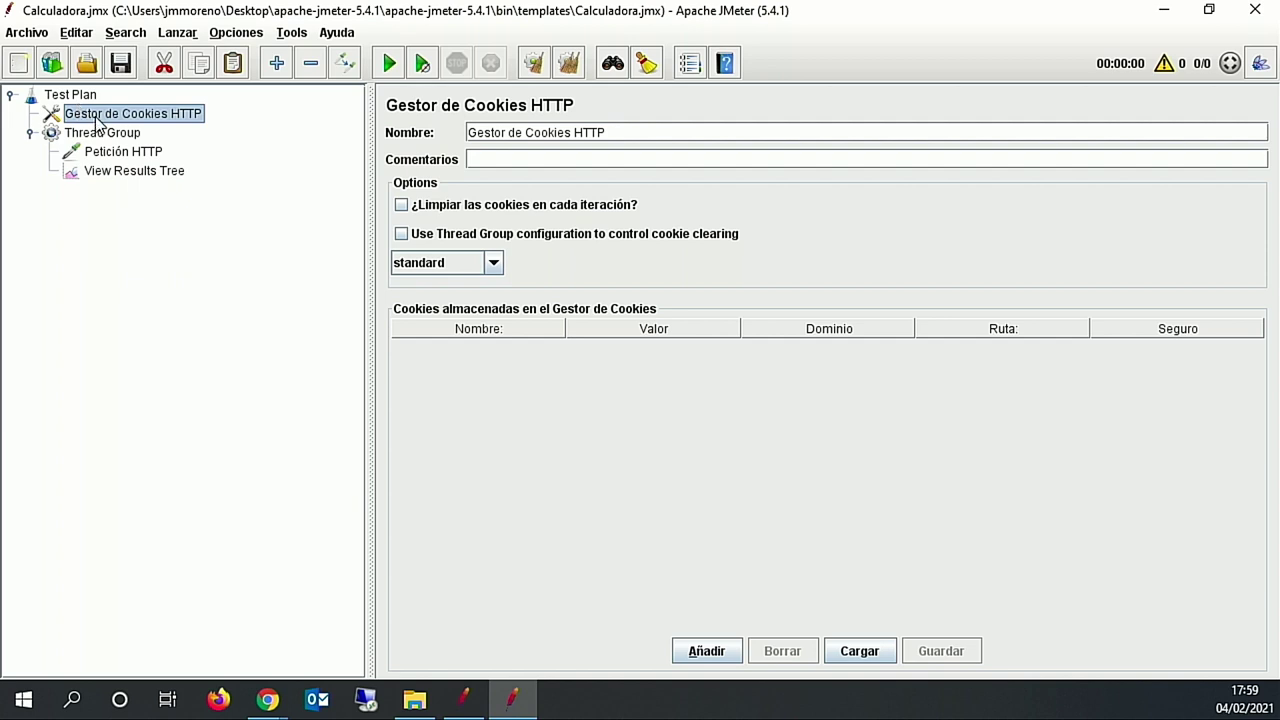
- Add an HTTP header manager (Gestor de Cabecera HTTP) to the Test Plan and move it between the cookie manager and the Thread Group
right_click(69, 97)
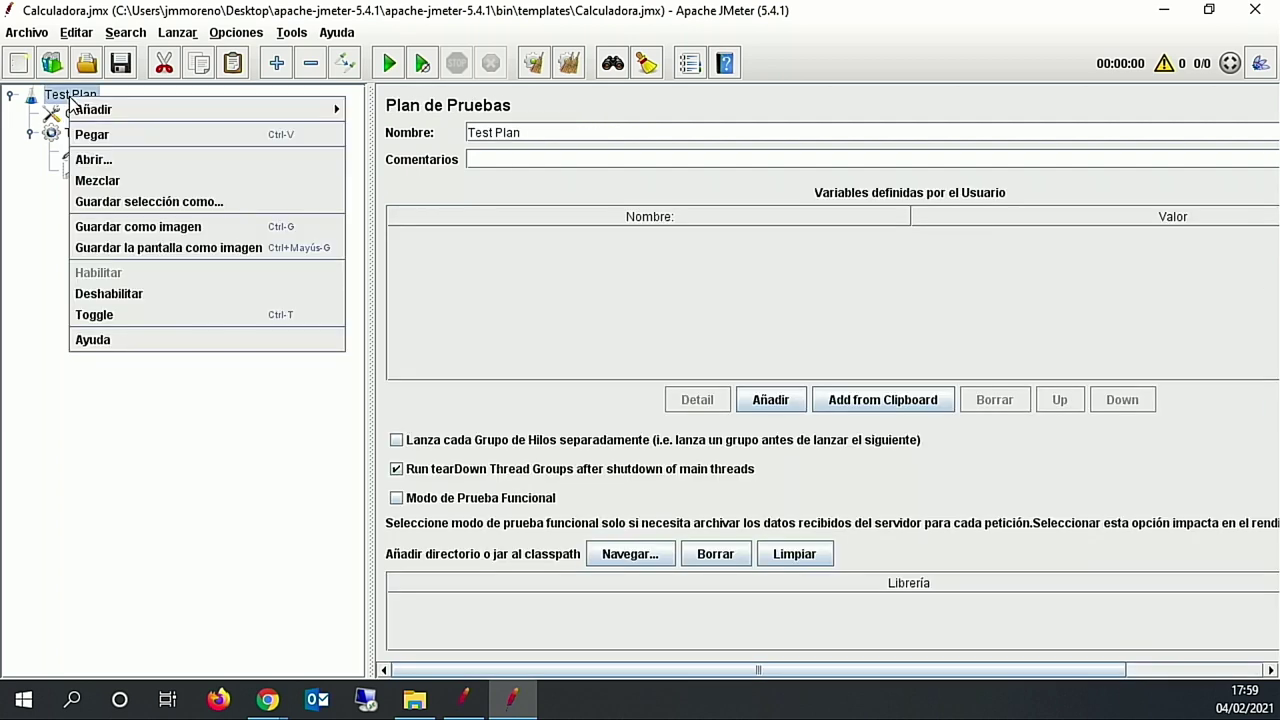
mouse_move(317, 109)
key(alt+Tab)
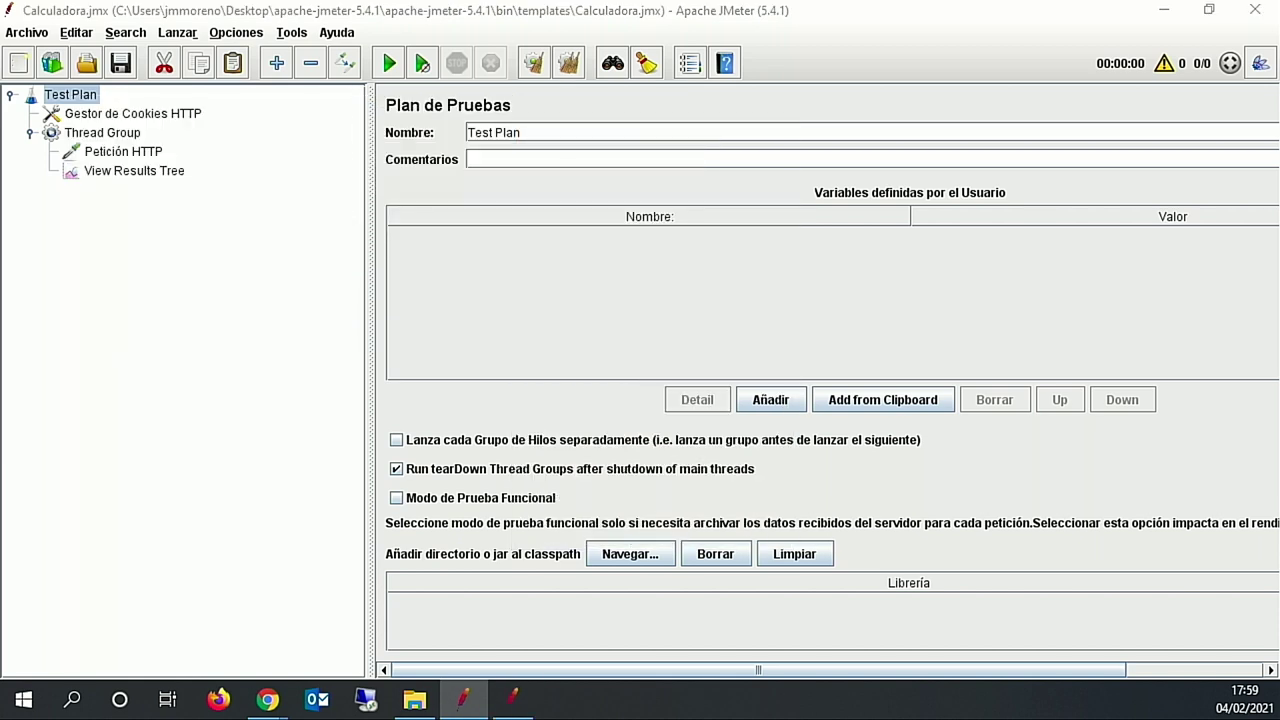
right_click(86, 96)
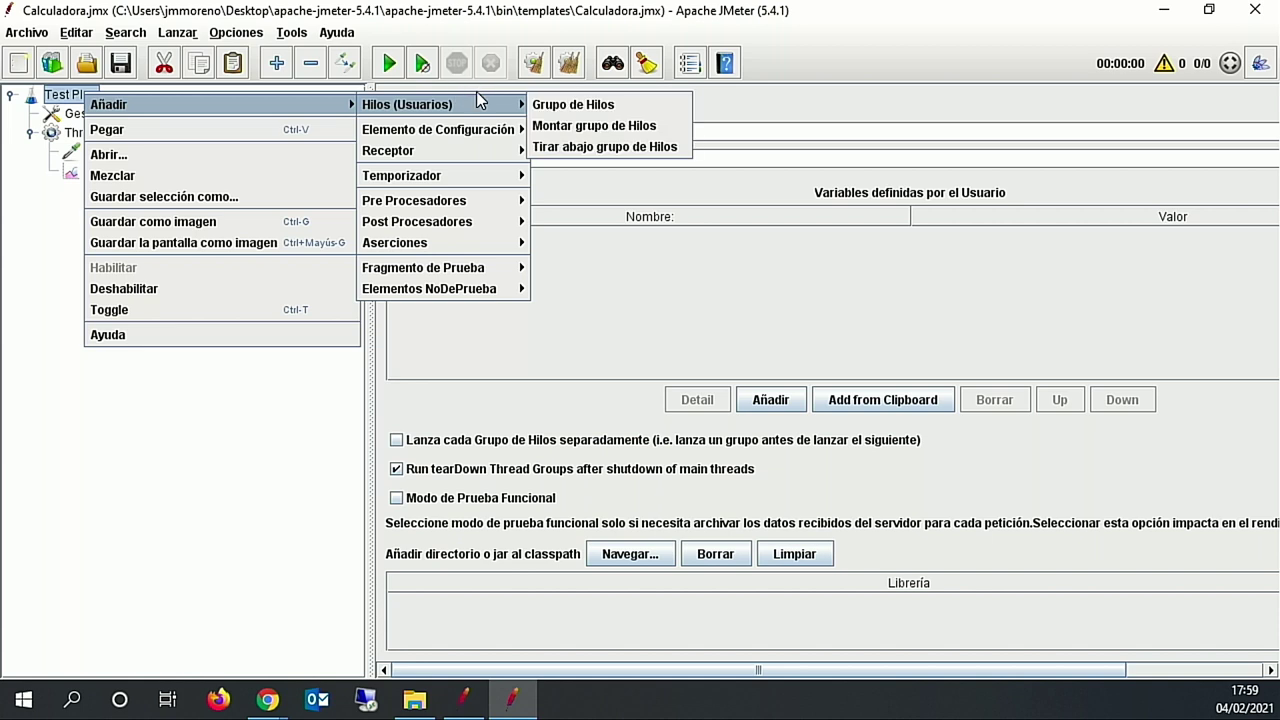
mouse_move(491, 136)
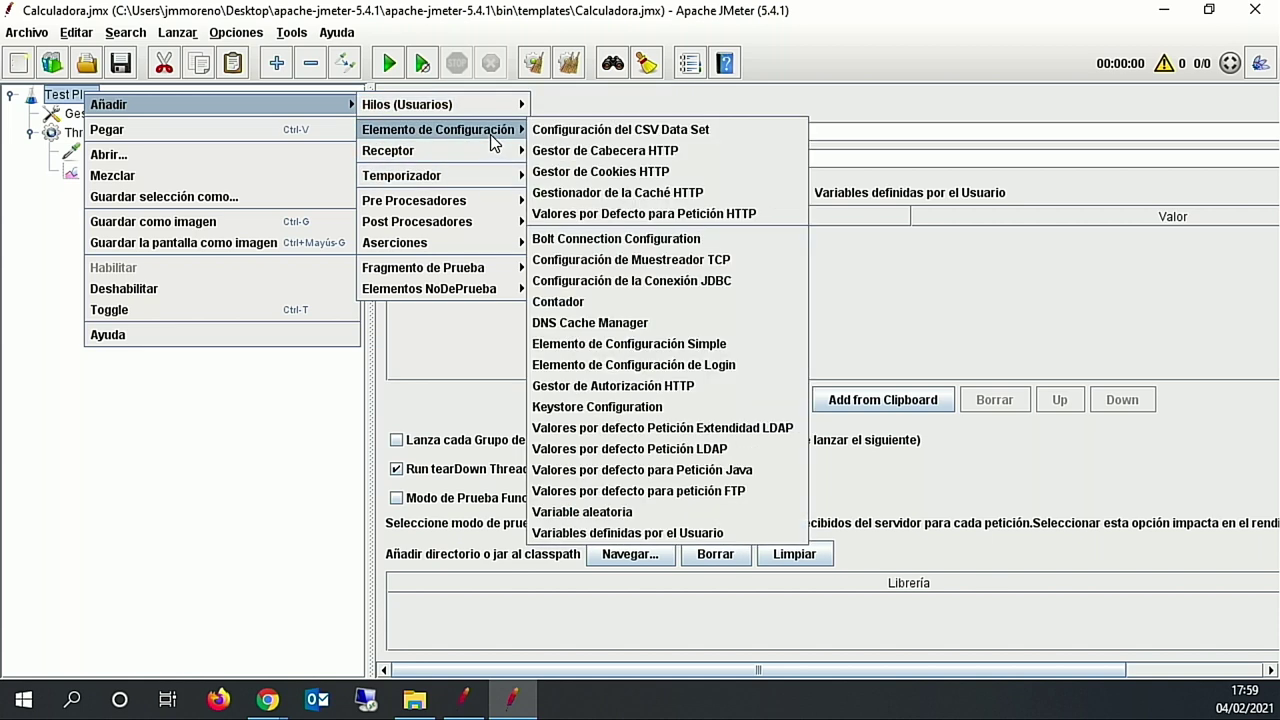
click(621, 150)
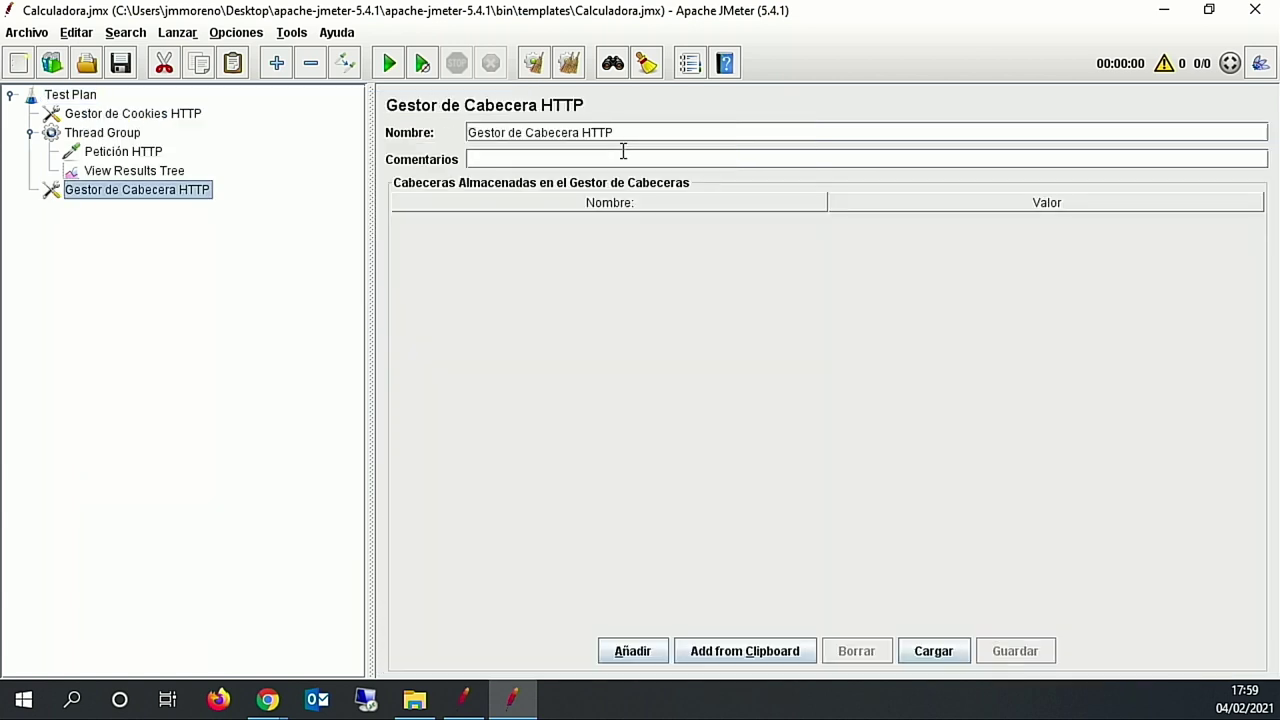
drag(100, 190, 112, 138)
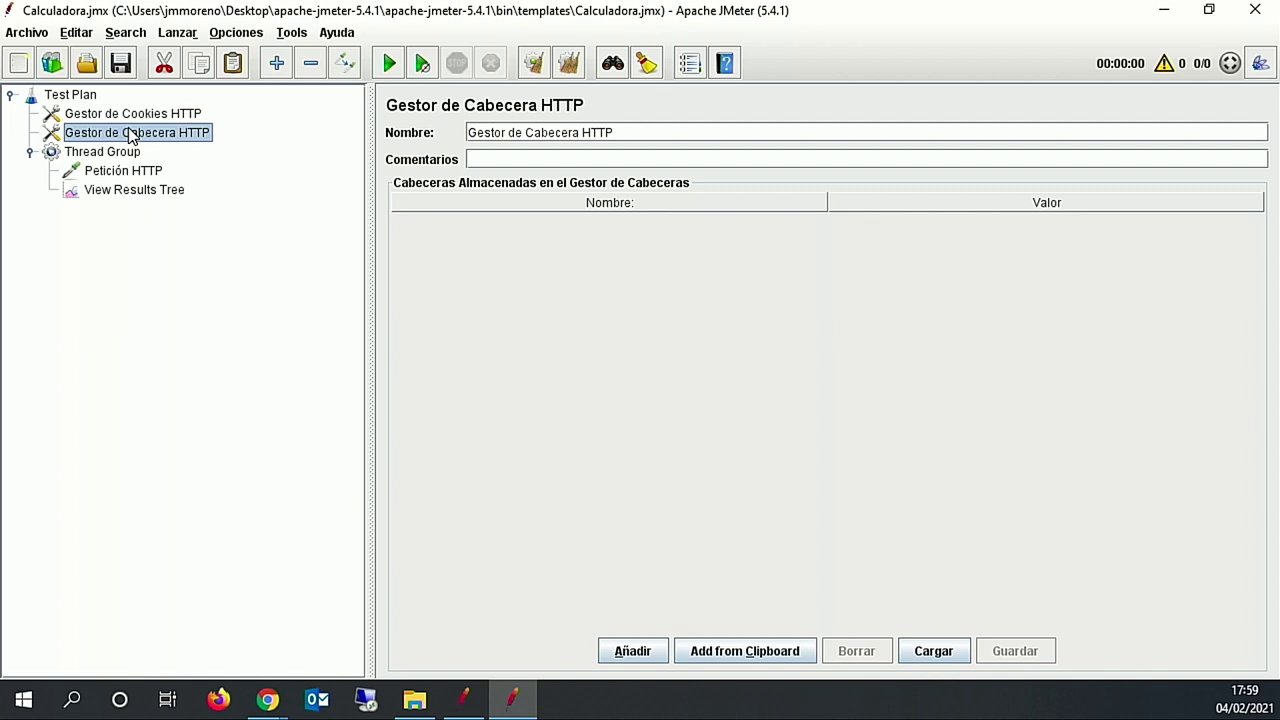
- Add a header entry named Content-type to the HTTP header manager
click(632, 651)
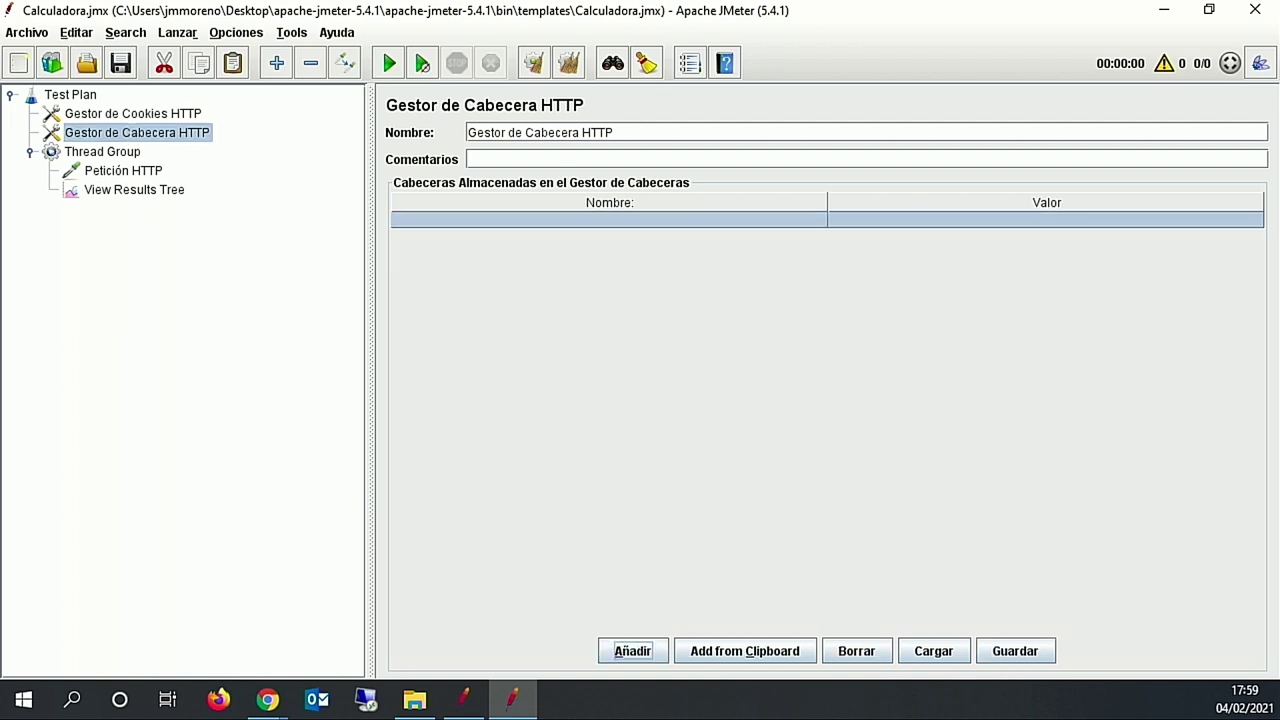
key(alt+Tab)
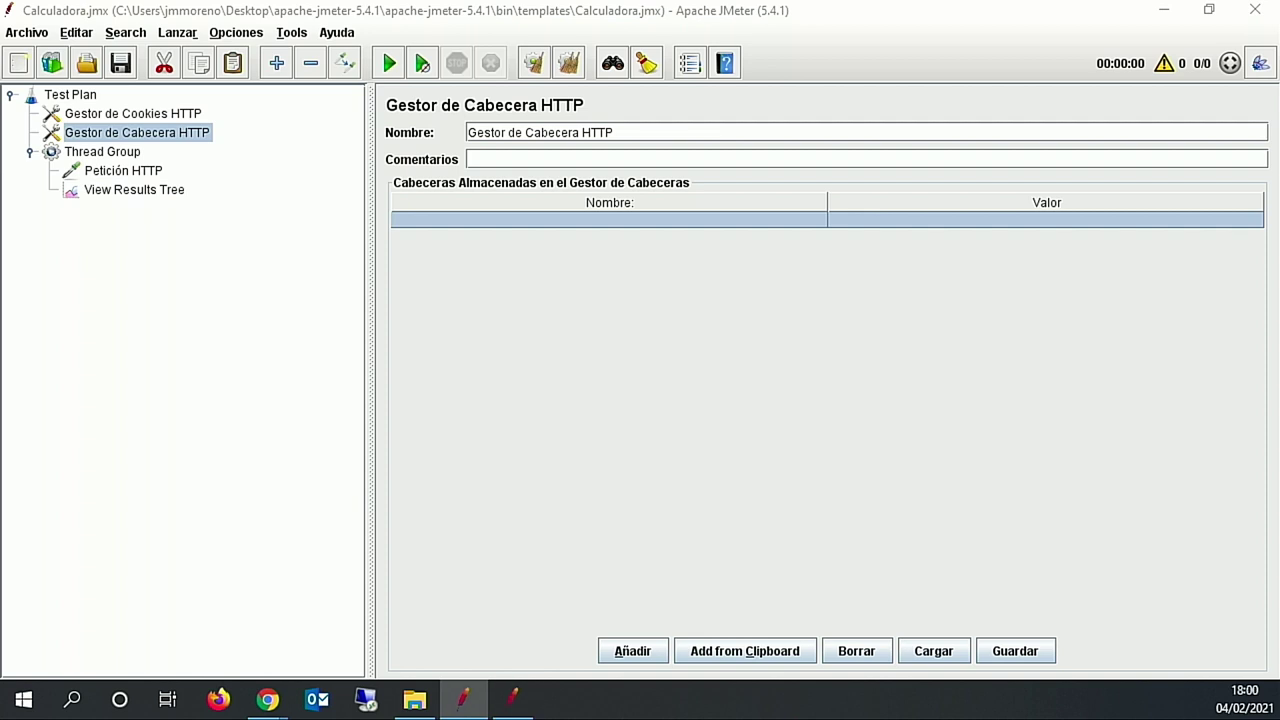
double_click(561, 219)
text(Content-type)
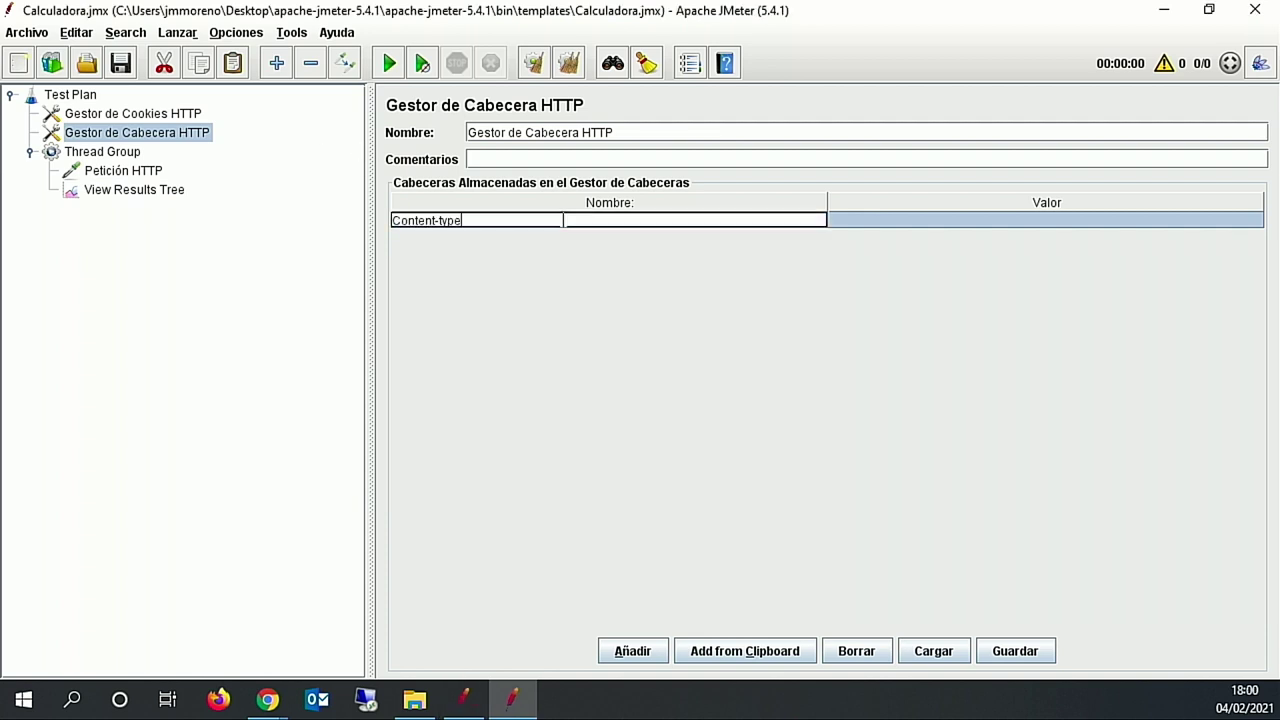
- Copy text/xml from the Multiply request's headers on the Public SOAP APIs page in Chrome into JMeter as the Content-type header's value
mouse_move(267, 699)
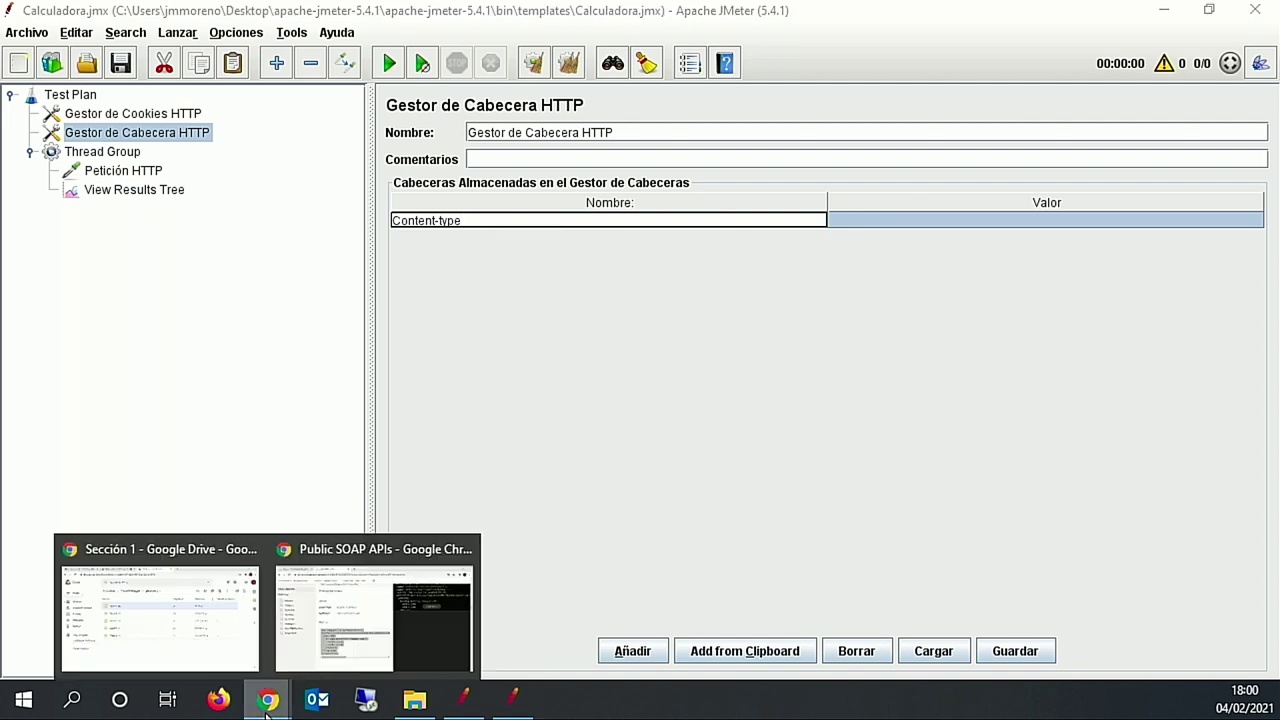
click(341, 640)
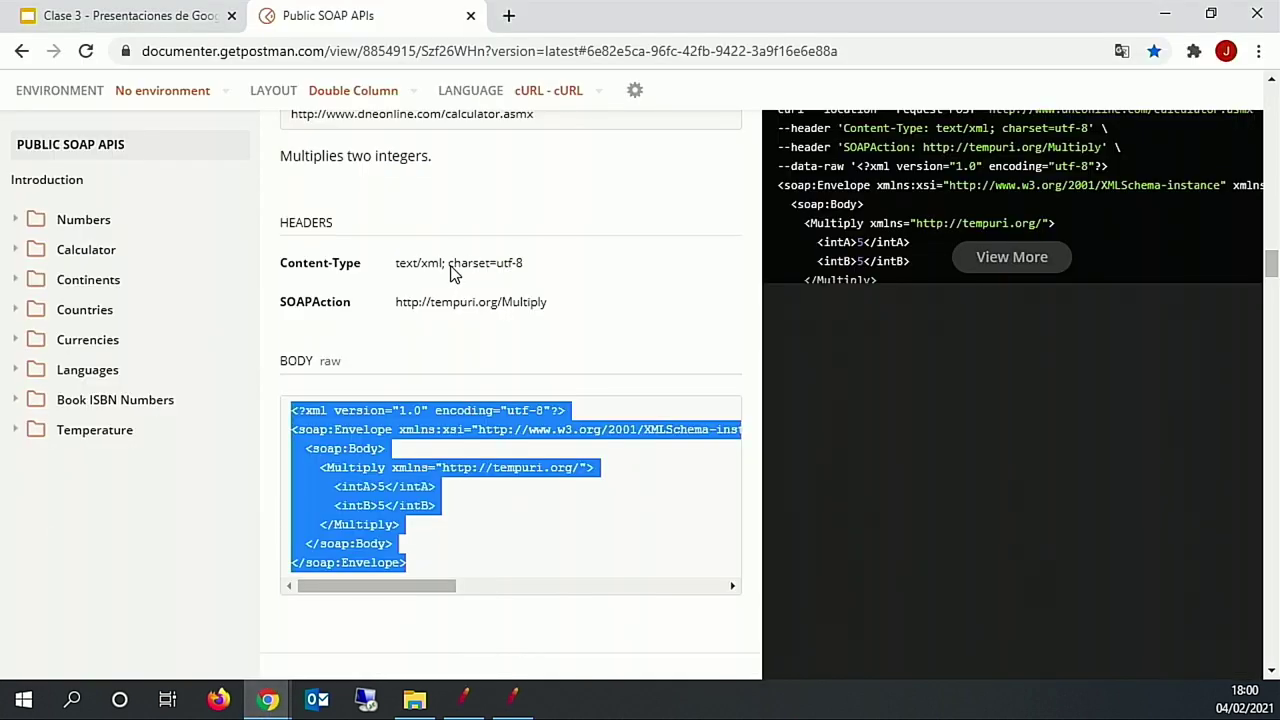
drag(395, 265, 446, 270)
key(ctrl+c)
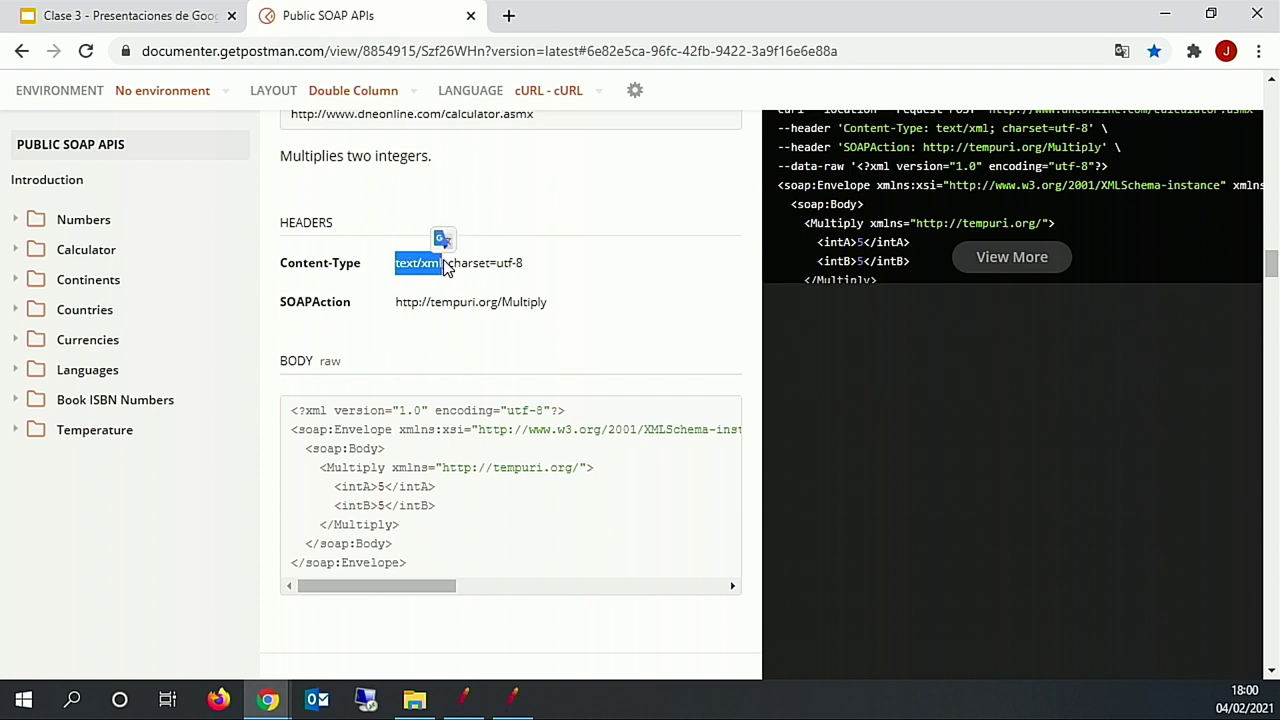
click(512, 698)
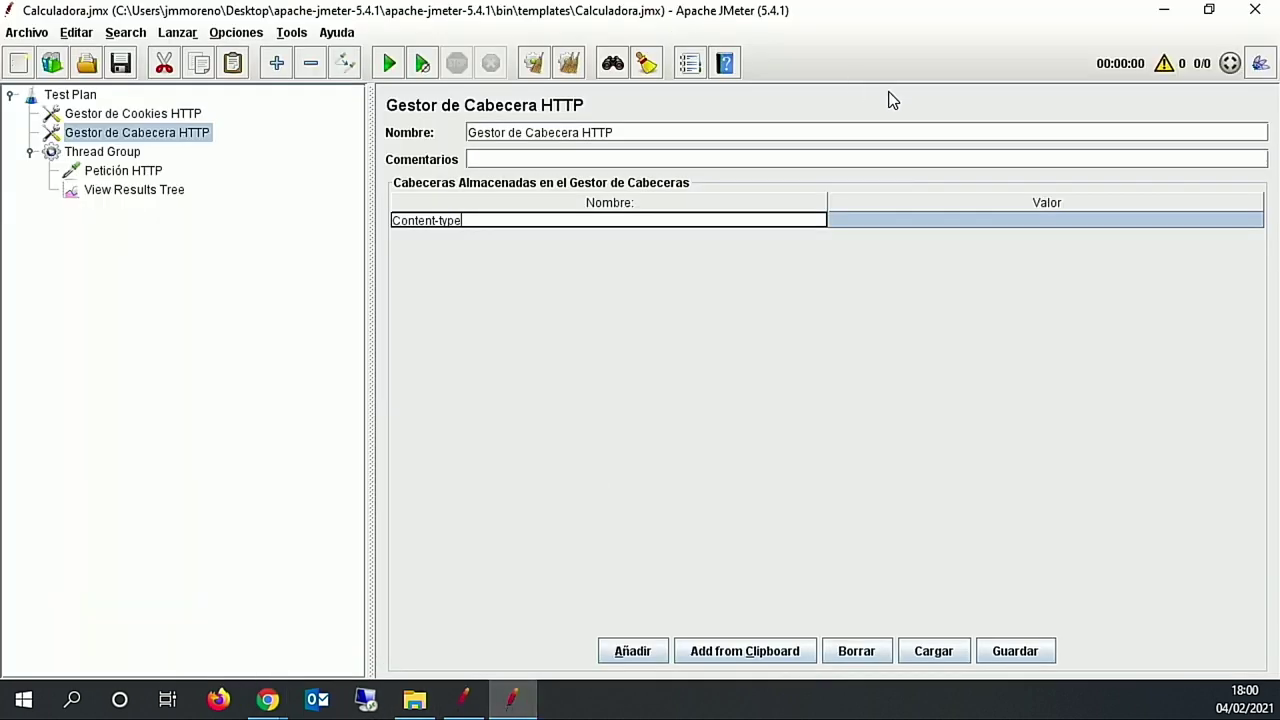
click(928, 220)
key(ctrl+v)
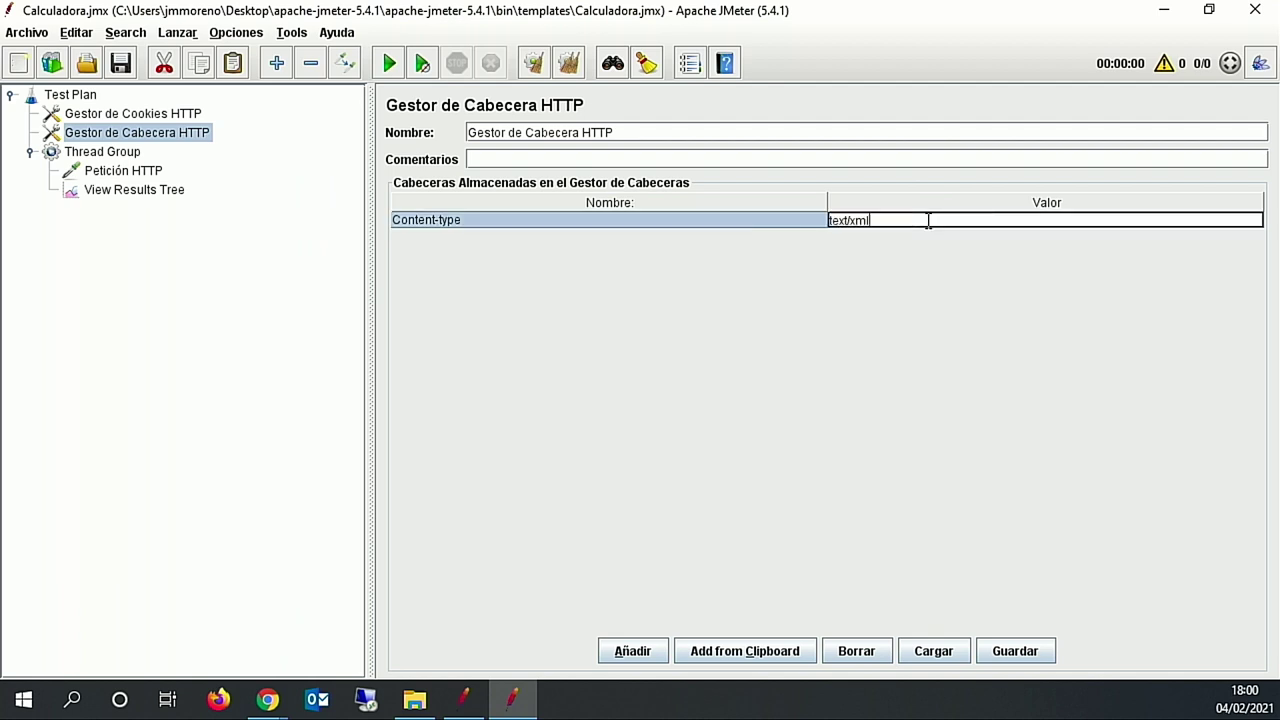
drag(908, 220, 826, 220)
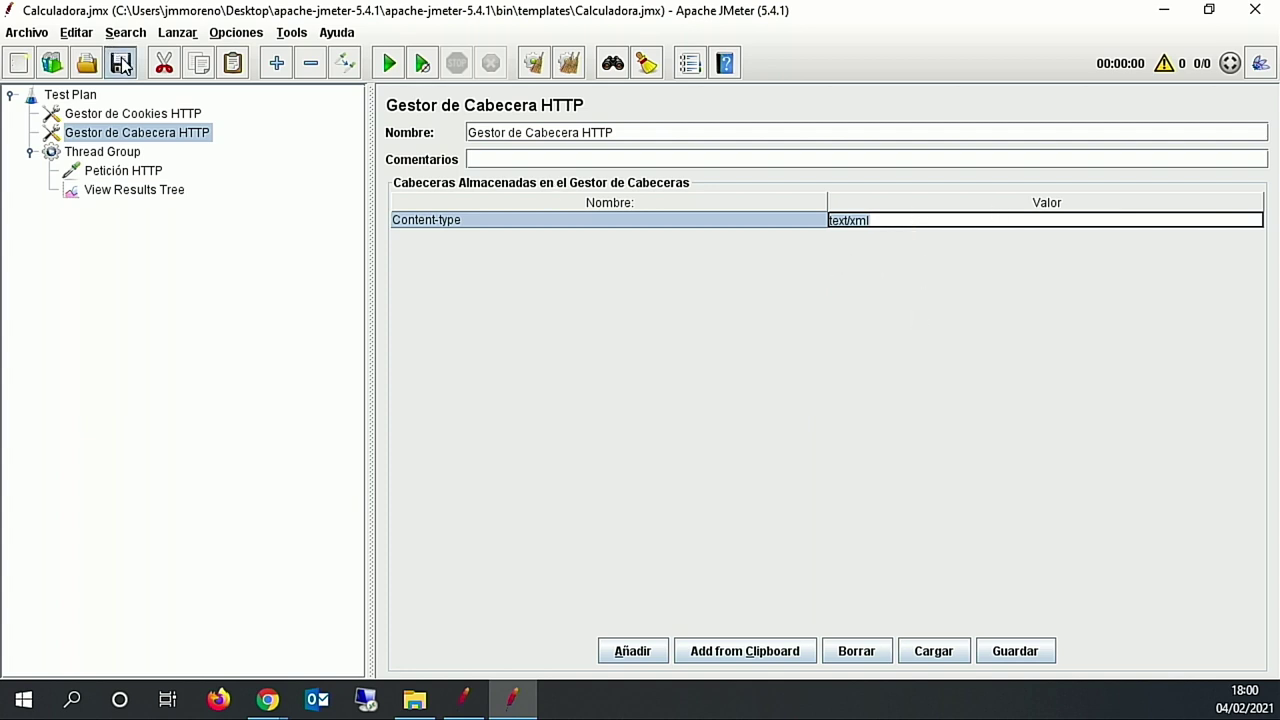
- Rename the HTTP request (Petición HTTP) in the Thread Group as Multiplicar dos números
click(137, 176)
triple_click(560, 135)
text(Multi)
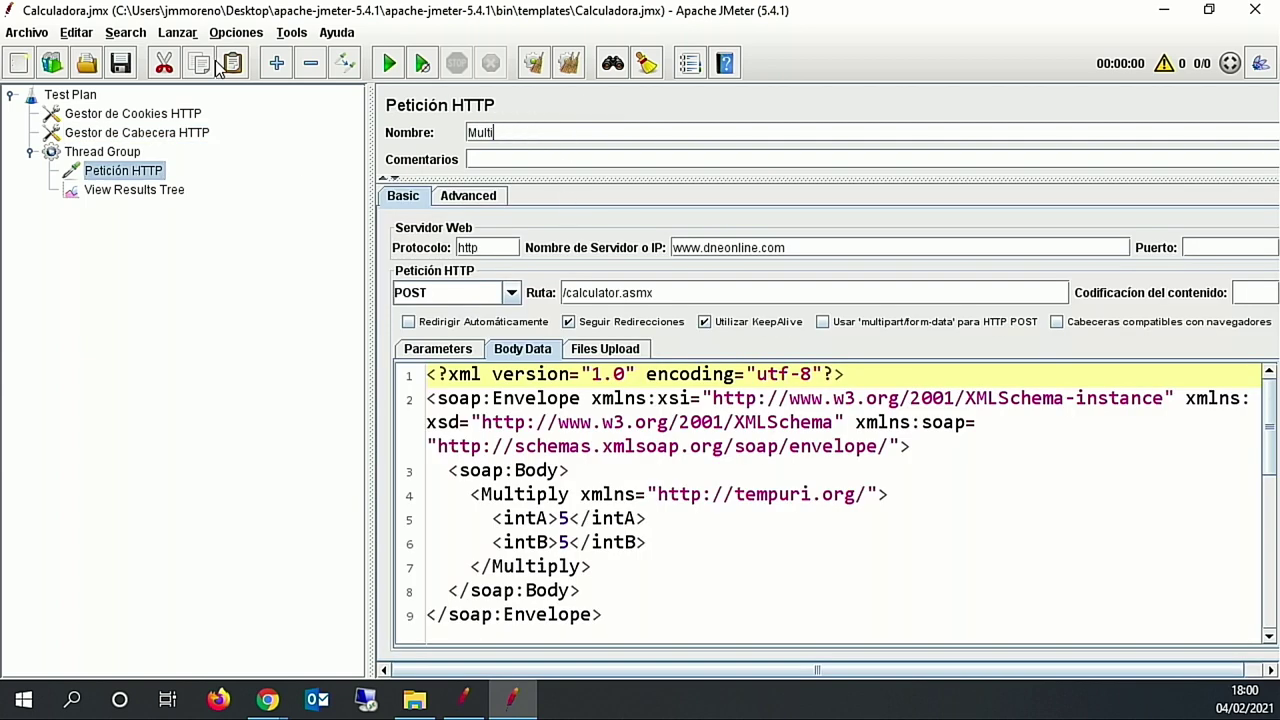
text(plicar dos números)
- Run the test with View Results Tree open and check the response code in the Multiplicar dos números sampler result
click(129, 189)
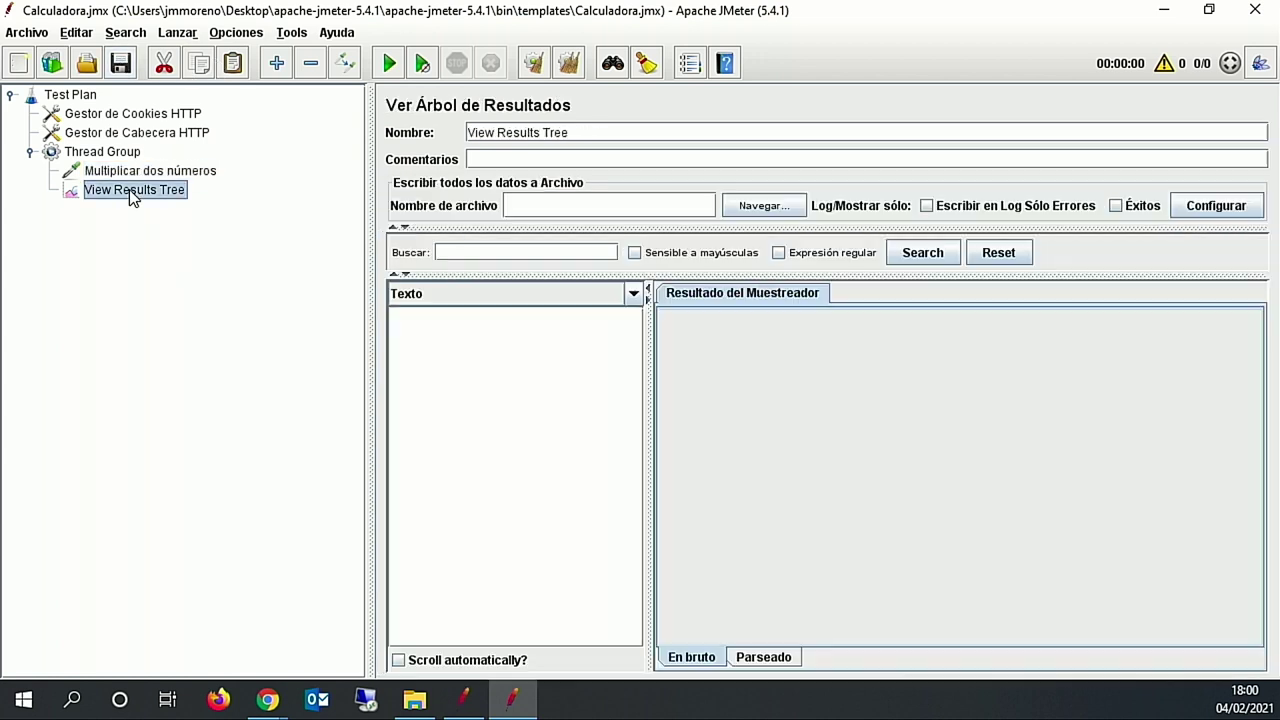
click(399, 72)
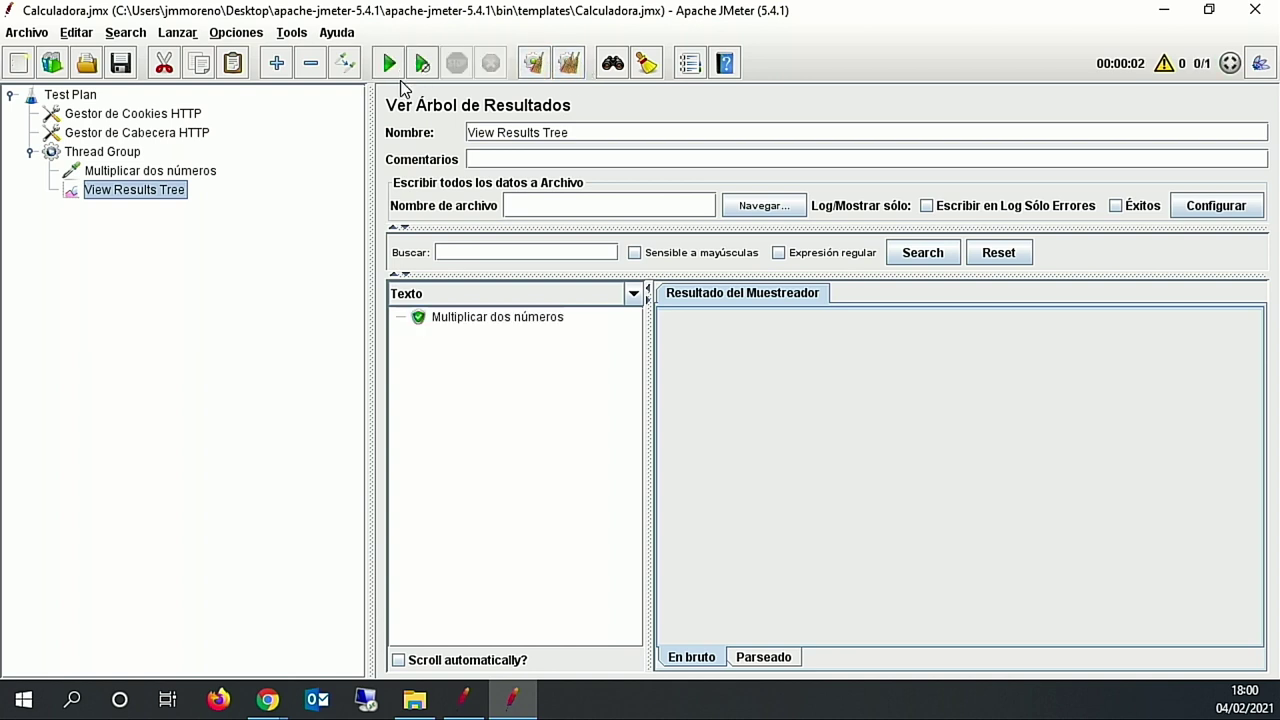
click(454, 320)
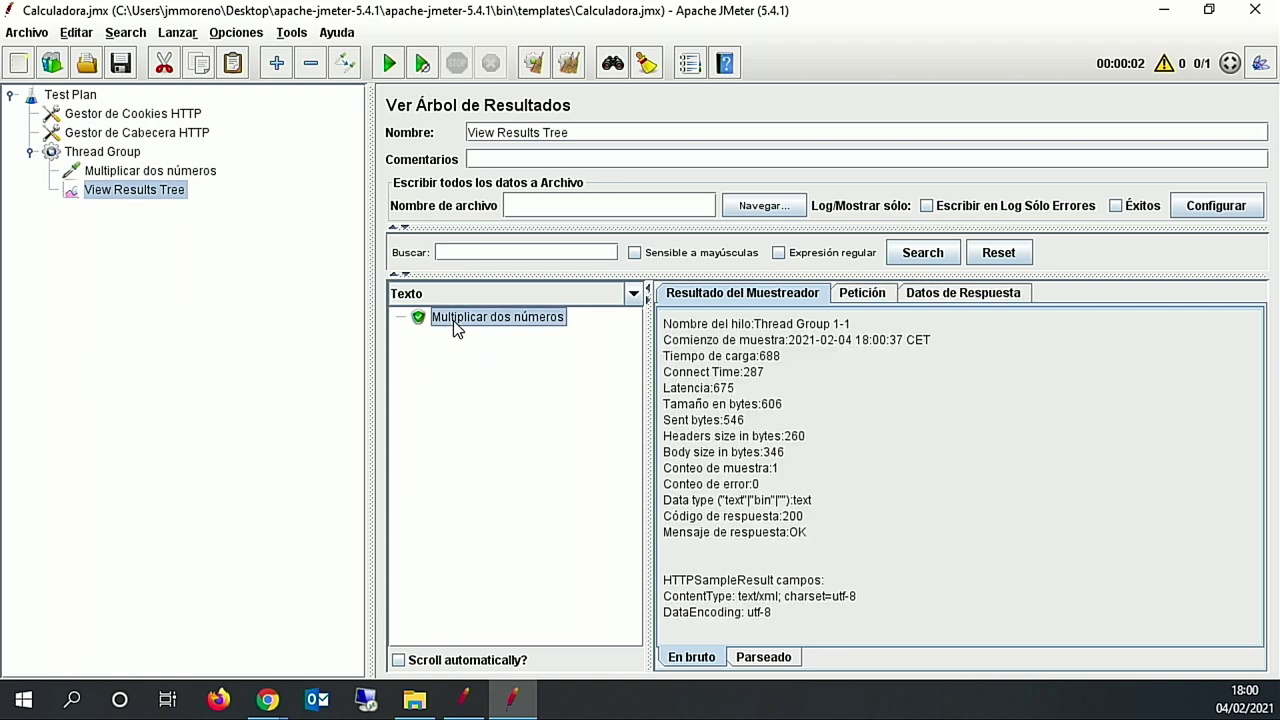
double_click(792, 517)
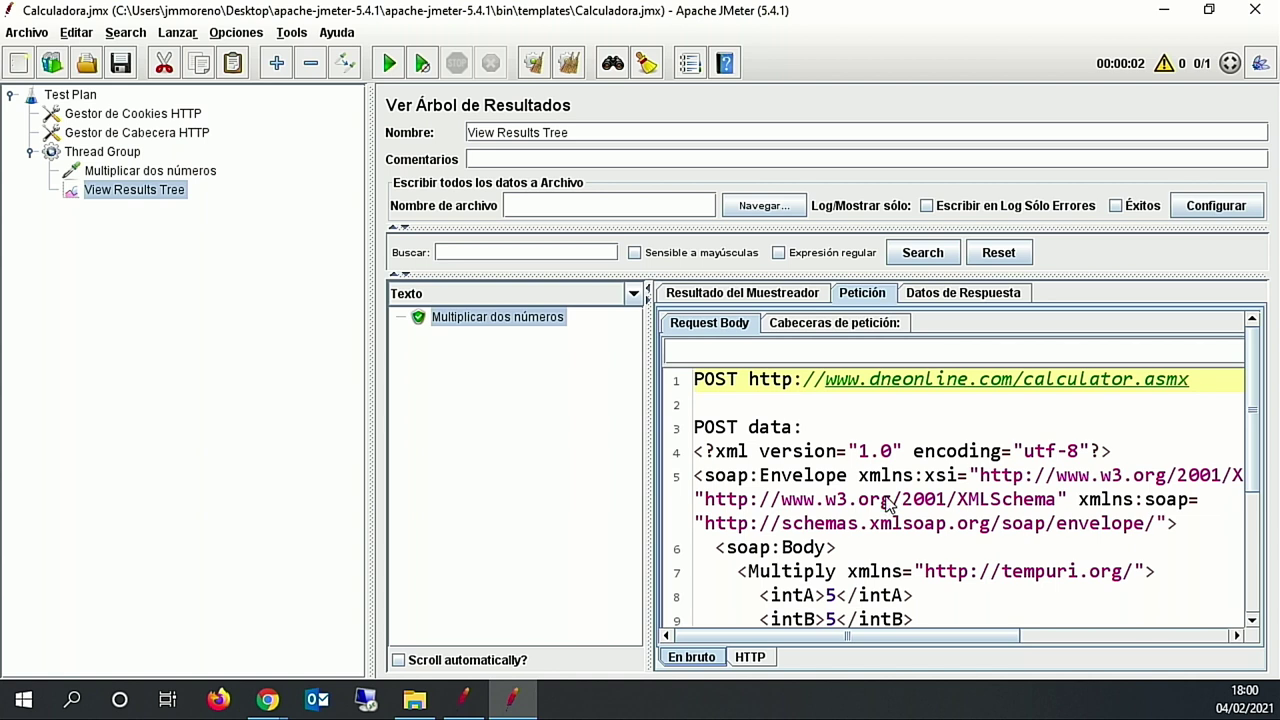
- Examine the sent request's URL and intA value, and the MultiplyResult value in the response body
drag(1206, 390, 700, 390)
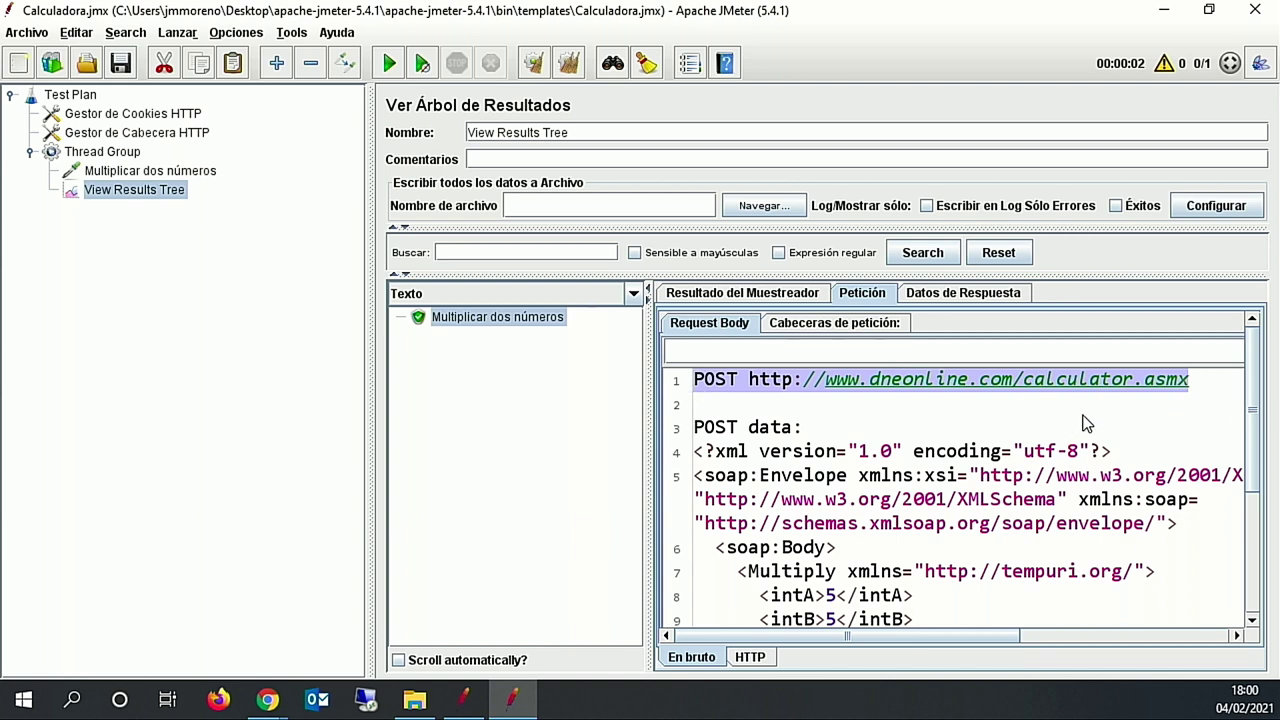
click(835, 597)
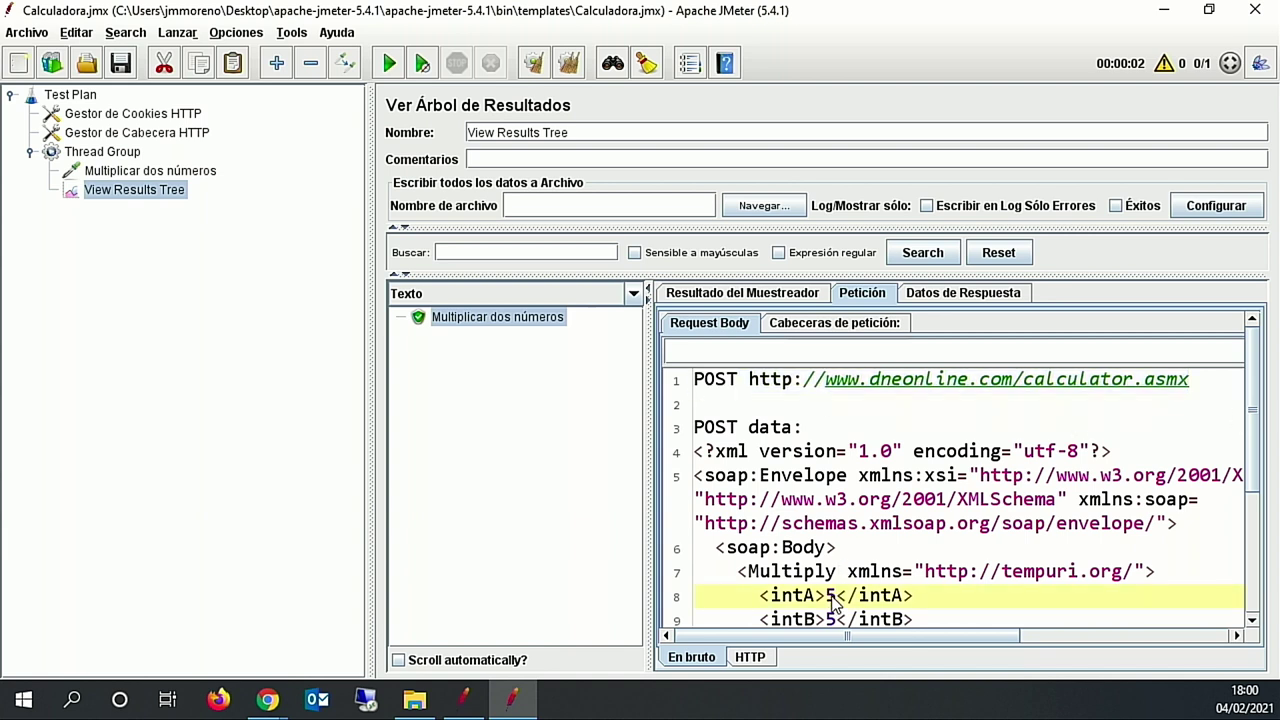
click(985, 295)
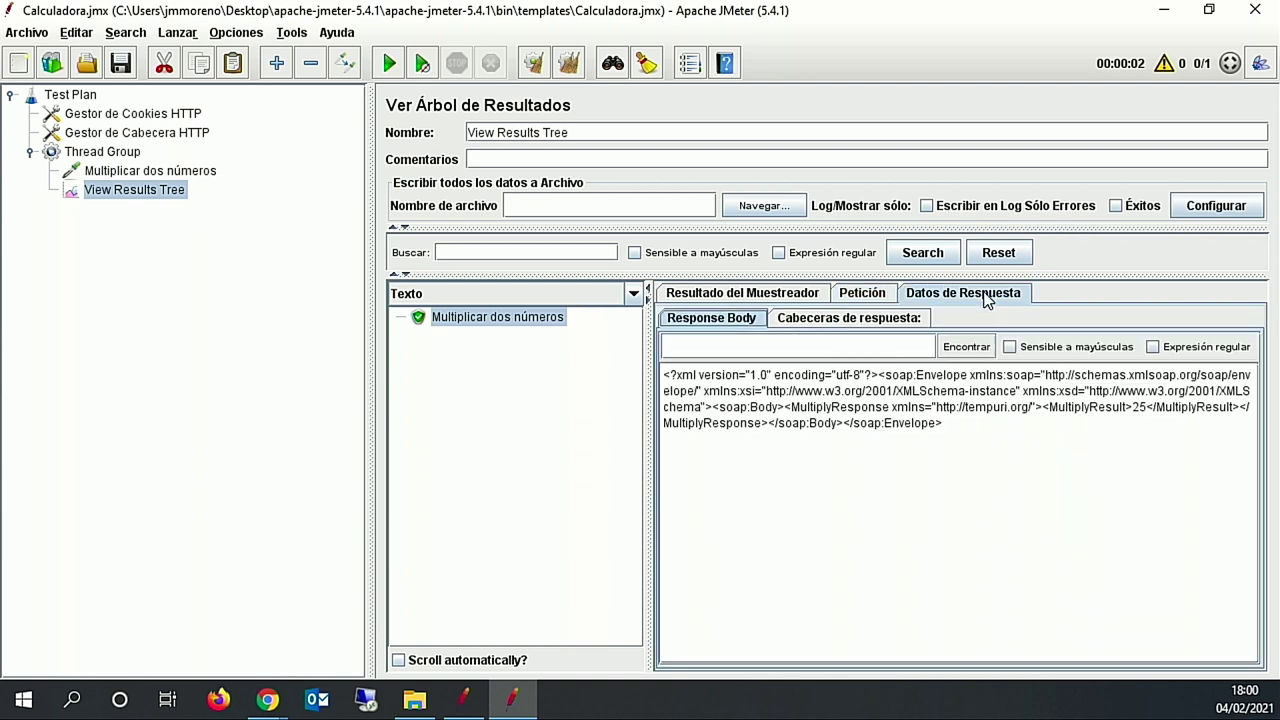
double_click(1140, 408)
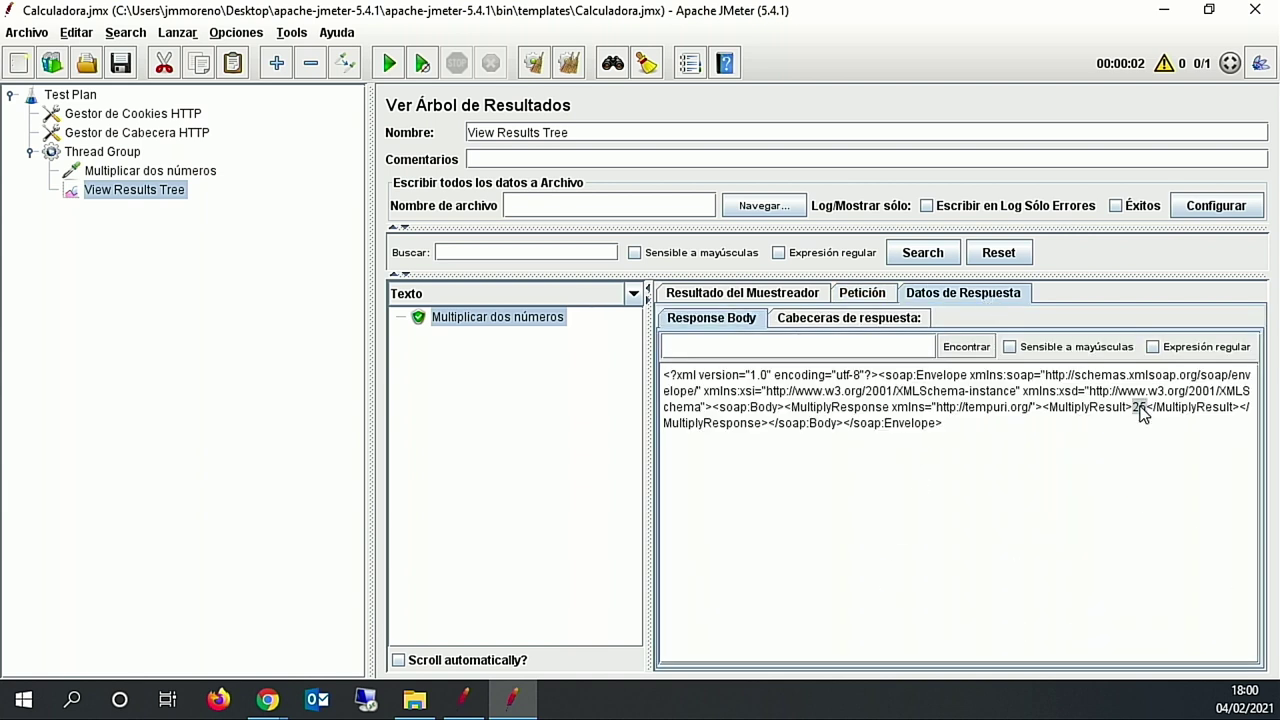